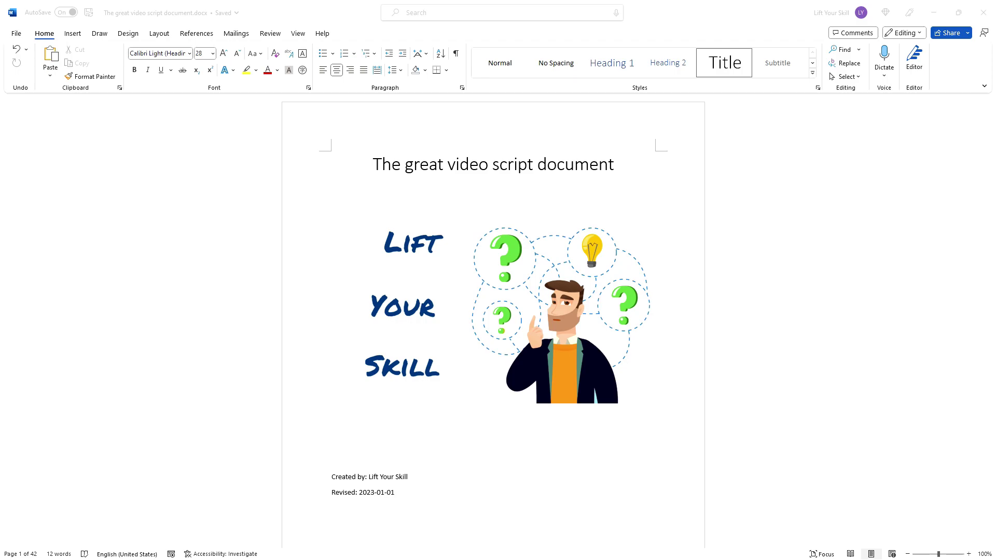
Step: Copy the Outlook drag-and-drop script text and paste it into The great video script document
{"action": "key", "text": "alt+Tab"}
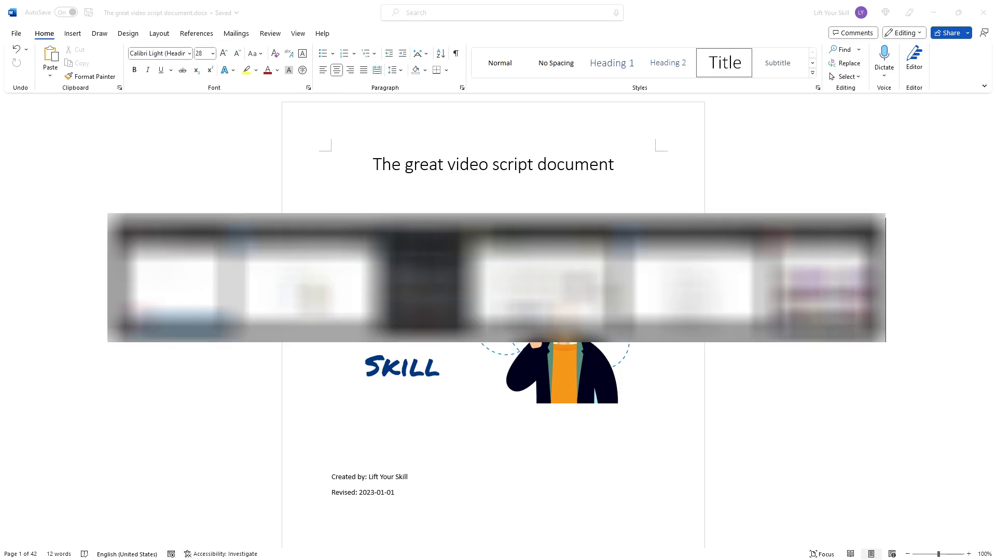
{"action": "key", "text": "alt+Tab"}
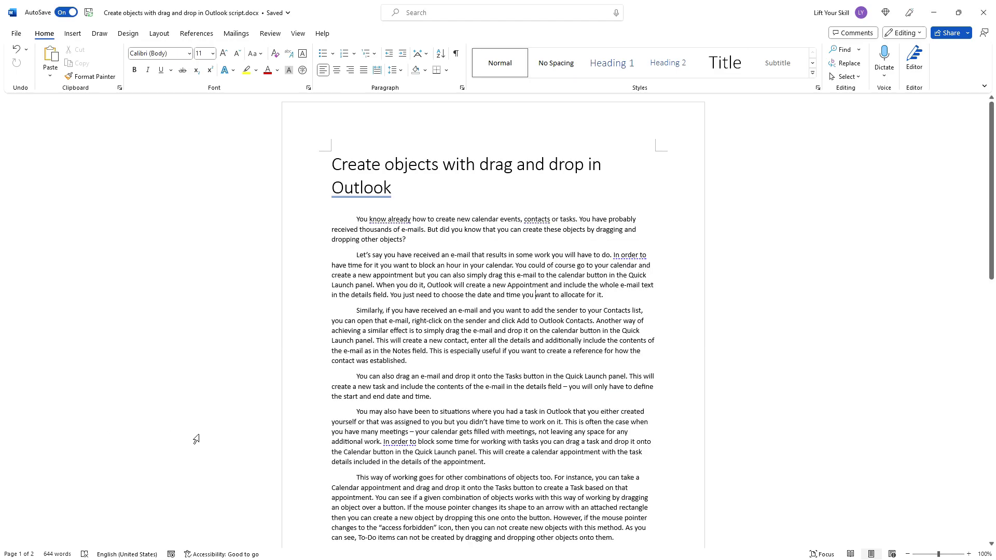
{"action": "left_click_drag", "start_coordinate": [332, 164], "coordinate": [524, 558]}
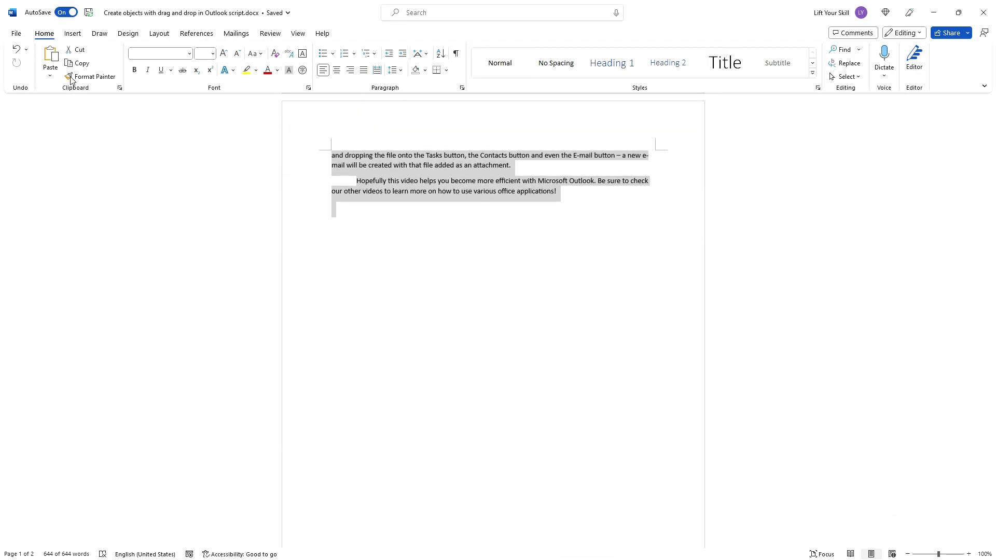
{"action": "left_click", "coordinate": [77, 63]}
{"action": "key", "text": "alt+Tab"}
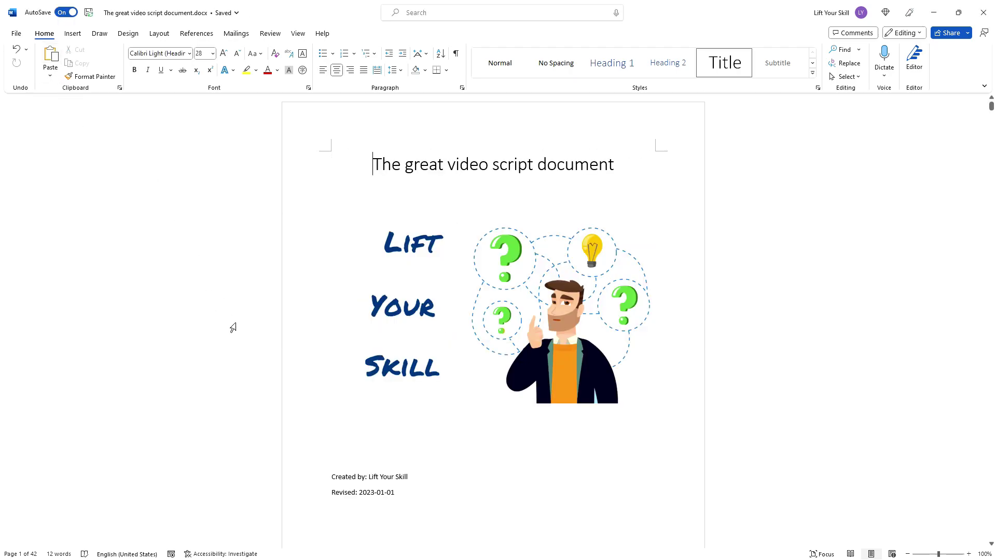
{"action": "key", "text": "ctrl+a"}
{"action": "key", "text": "Delete"}
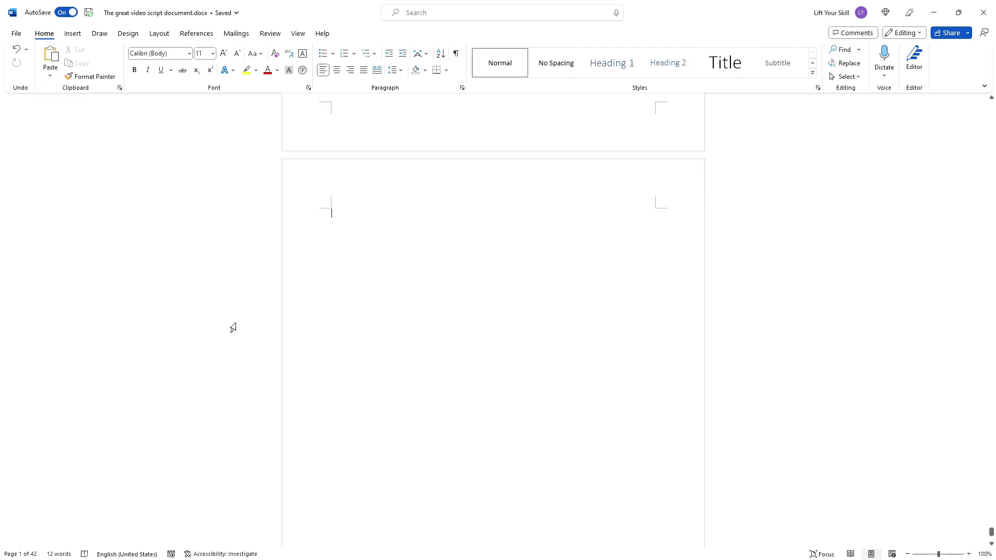
{"action": "left_click", "coordinate": [50, 57]}
{"action": "scroll", "coordinate": [429, 306], "scroll_direction": "up", "scroll_amount": 4}
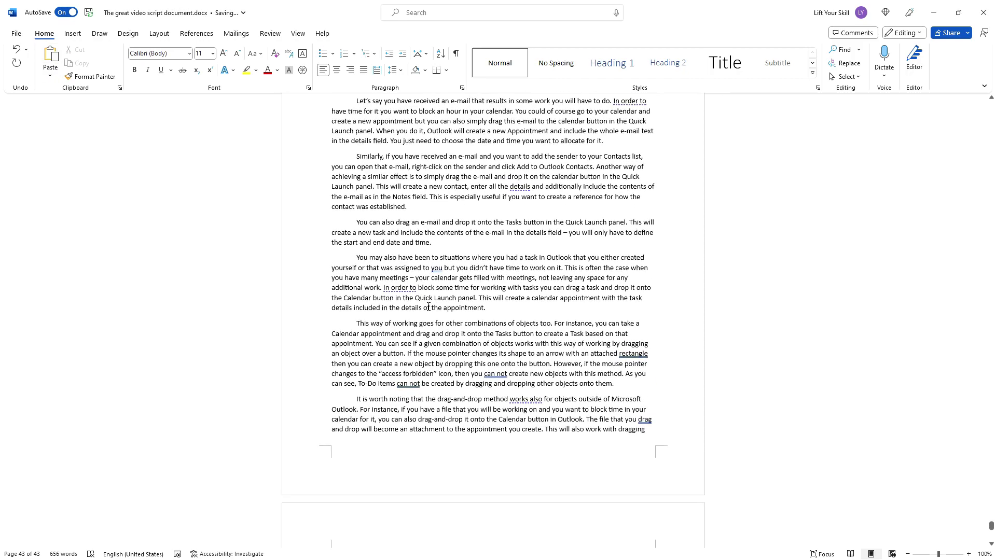
{"action": "scroll", "coordinate": [428, 306], "scroll_direction": "up", "scroll_amount": 3}
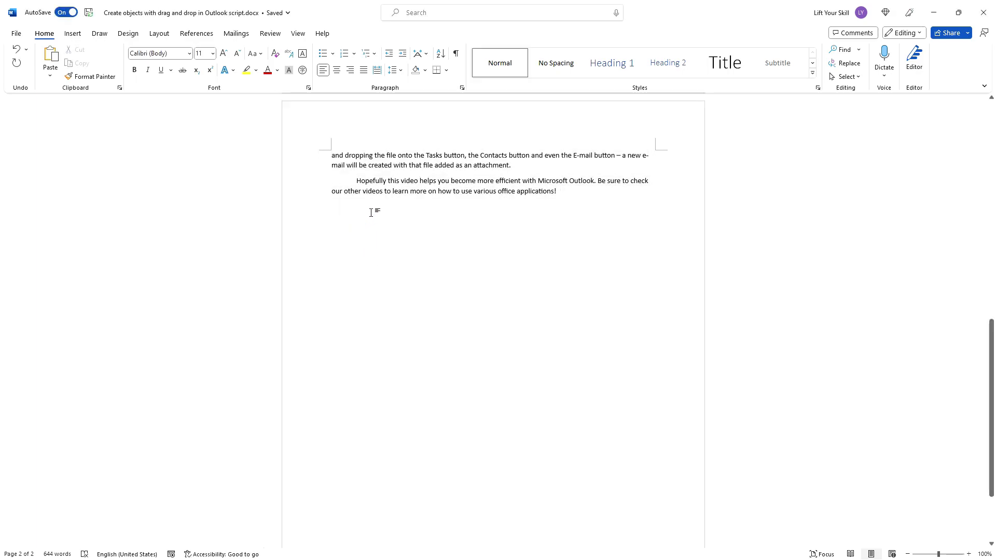
Step: Copy the entire Outlook script with Ctrl+A and paste it onto the empty page 42
{"action": "key", "text": "ctrl+Home"}
{"action": "left_click", "coordinate": [462, 227]}
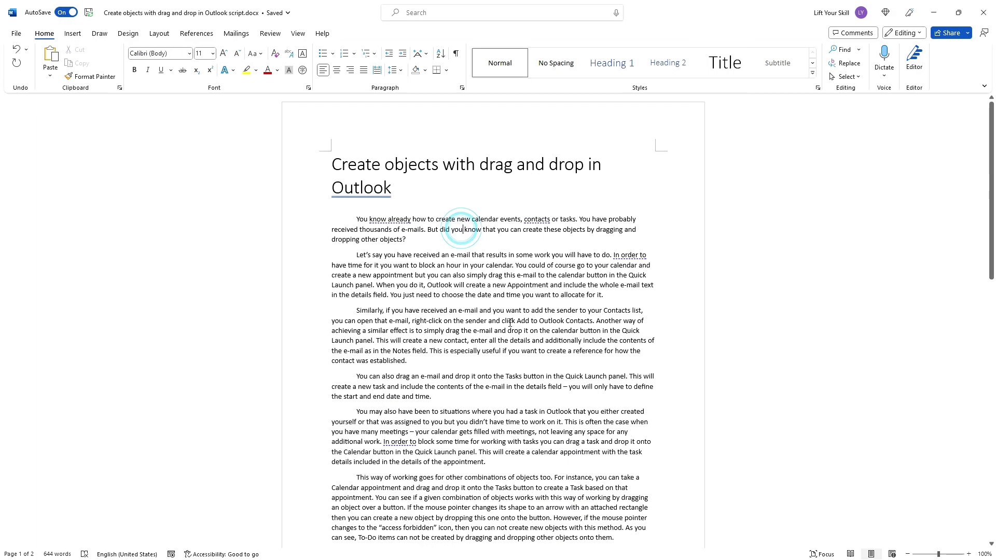
{"action": "key", "text": "ctrl+a"}
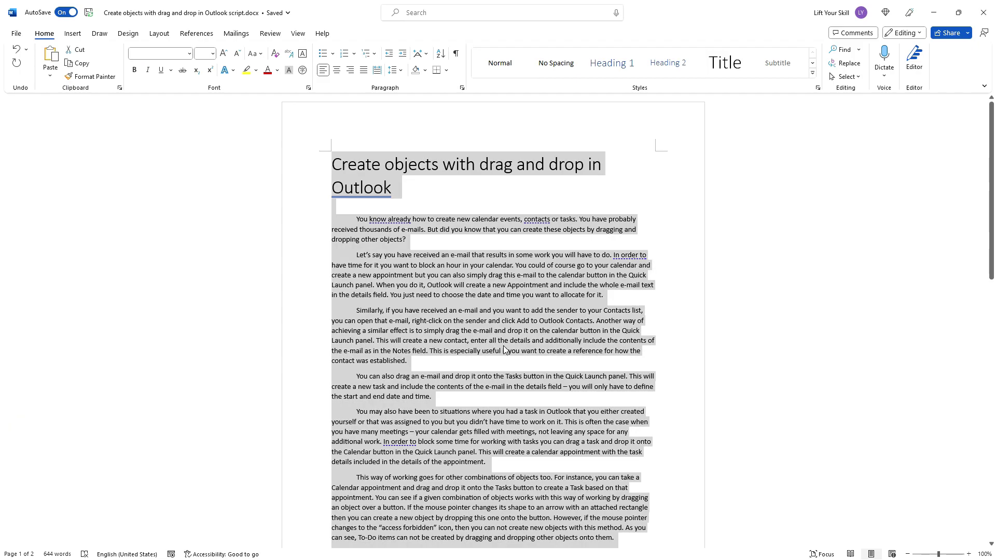
{"action": "key", "text": "ctrl+c"}
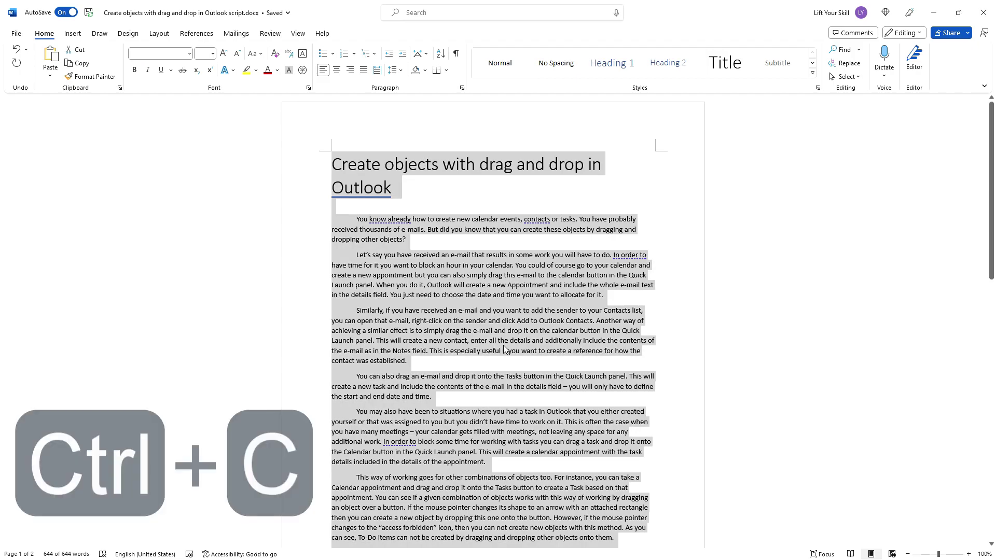
{"action": "key", "text": "alt+Tab"}
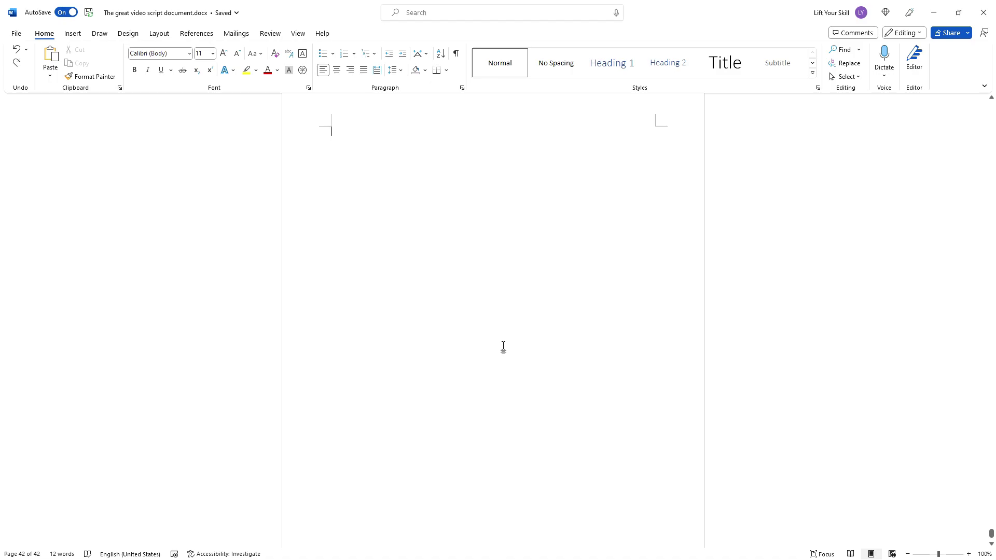
{"action": "key", "text": "ctrl+v"}
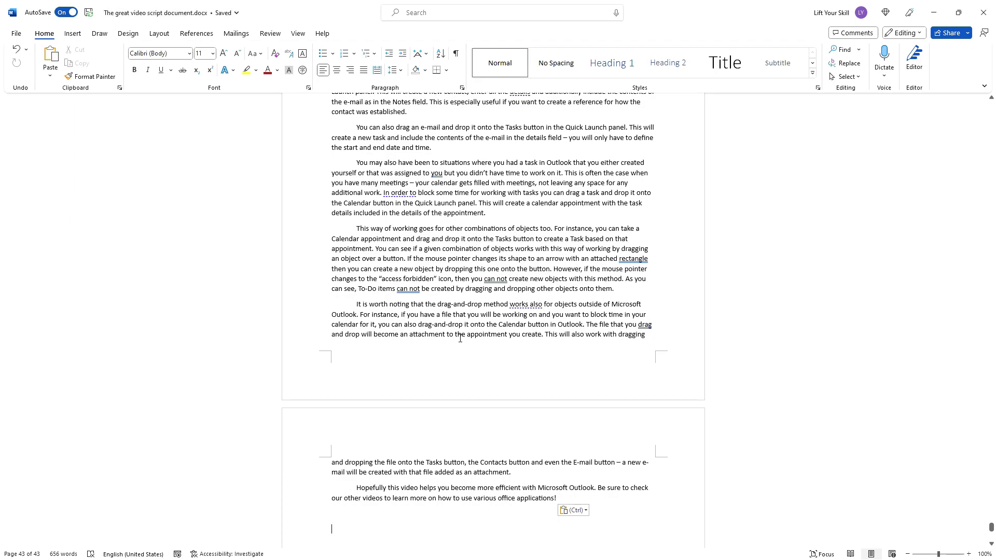
{"action": "left_click", "coordinate": [451, 306]}
Step: Undo the manual paste and choose Text from File under Insert > Object
{"action": "key", "text": "ctrl+z"}
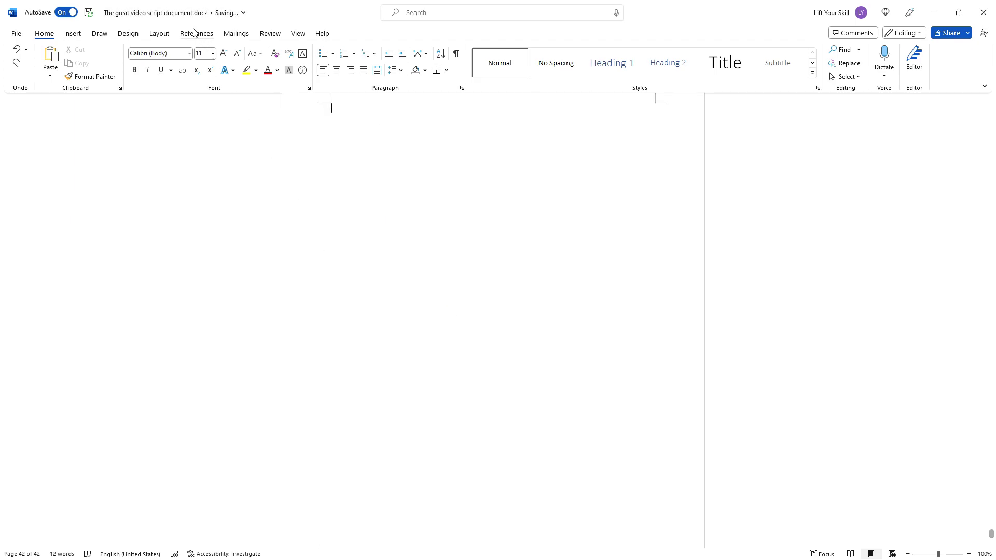
{"action": "left_click", "coordinate": [72, 33]}
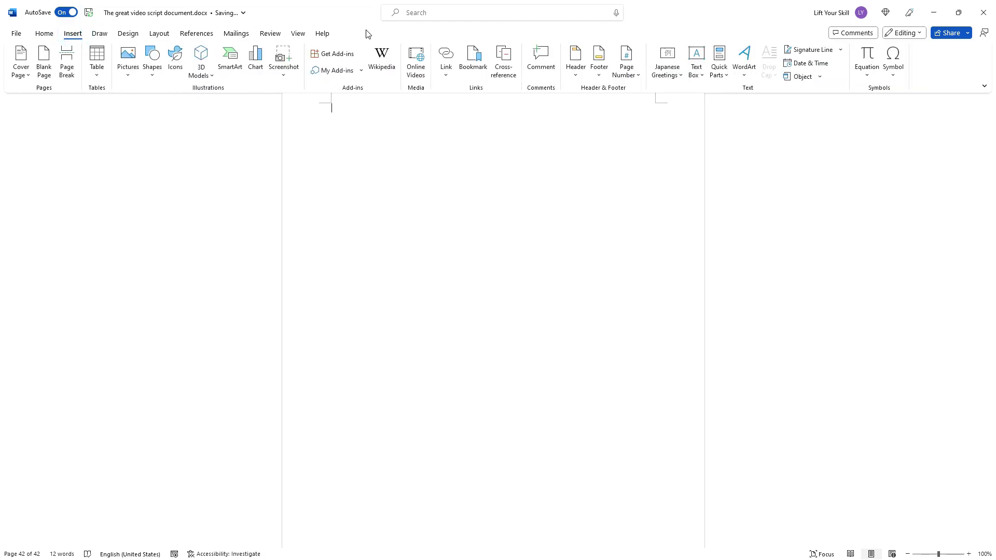
{"action": "left_click", "coordinate": [820, 78]}
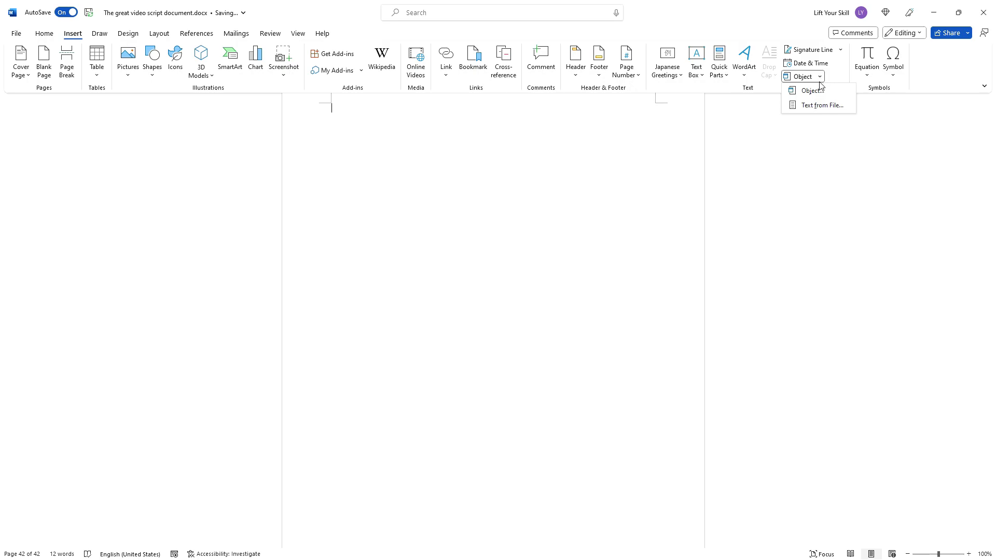
{"action": "left_click", "coordinate": [813, 107]}
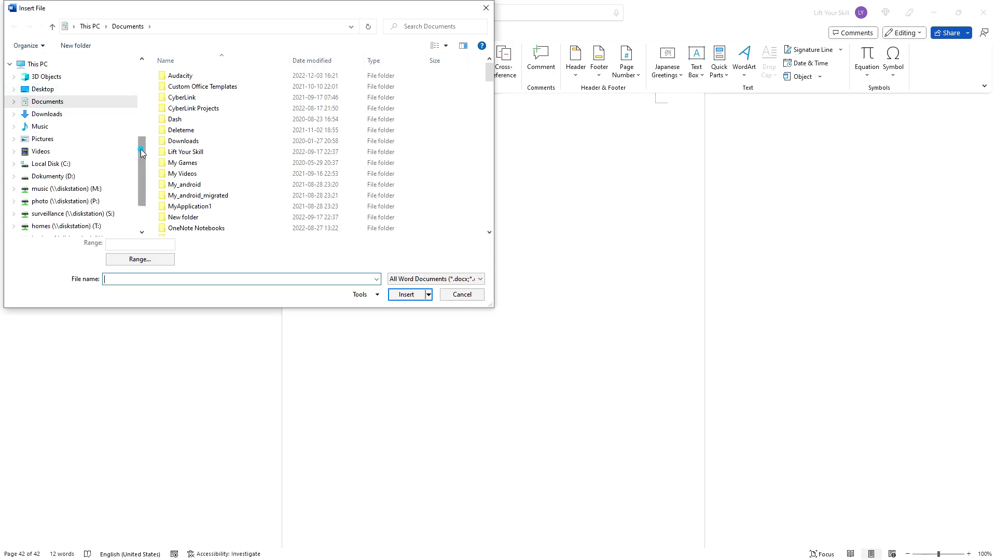
Step: Insert the Lift Your Skill scripts from the drag-and-drop script through the maths script
{"action": "scroll", "coordinate": [124, 151], "scroll_direction": "up", "scroll_amount": 4}
{"action": "left_click", "coordinate": [55, 181]}
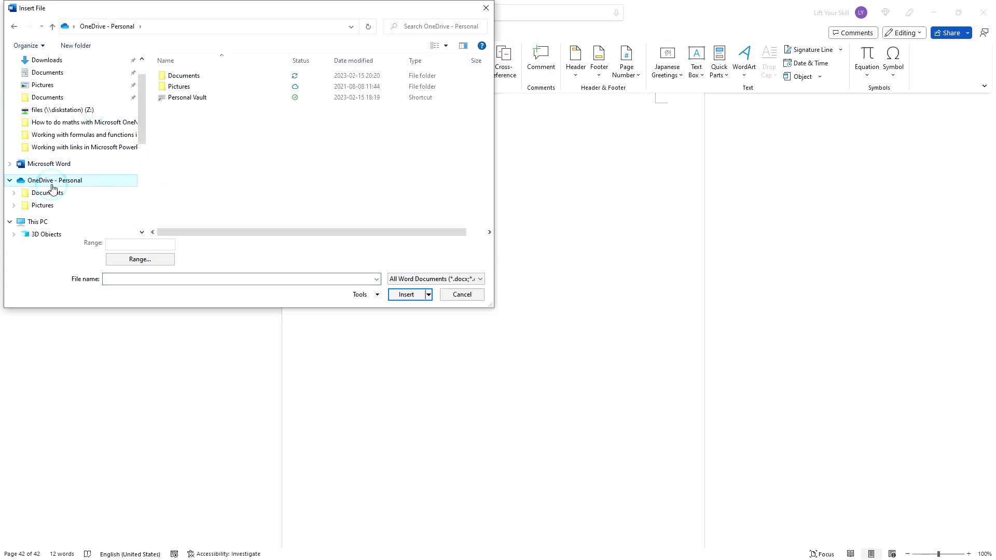
{"action": "double_click", "coordinate": [175, 78]}
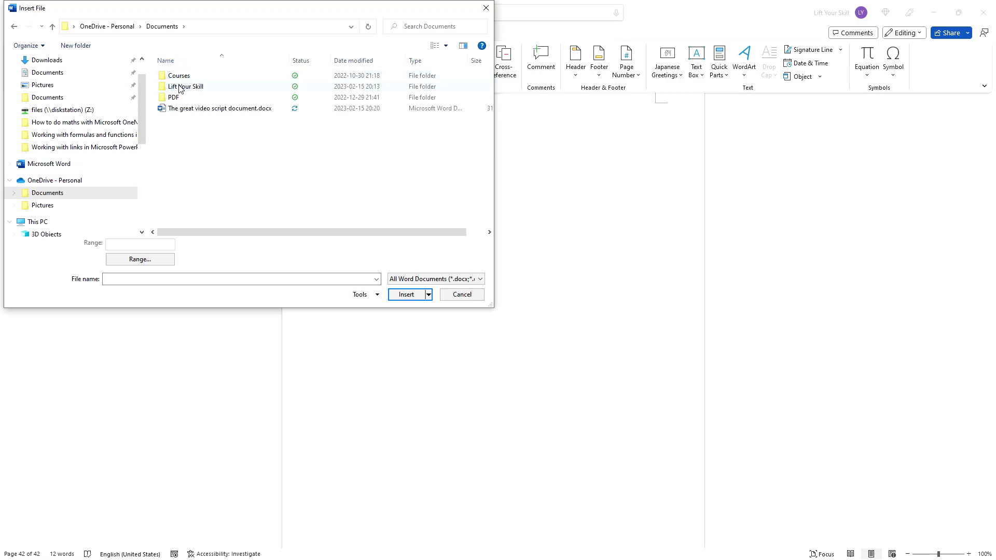
{"action": "double_click", "coordinate": [179, 87]}
{"action": "left_click", "coordinate": [182, 121]}
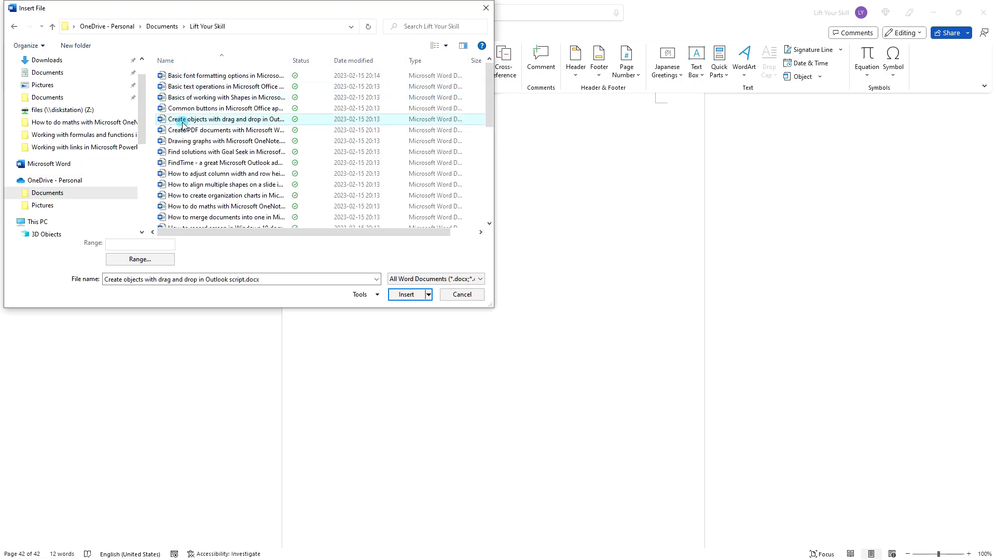
{"action": "left_click", "coordinate": [182, 207], "text": "shift"}
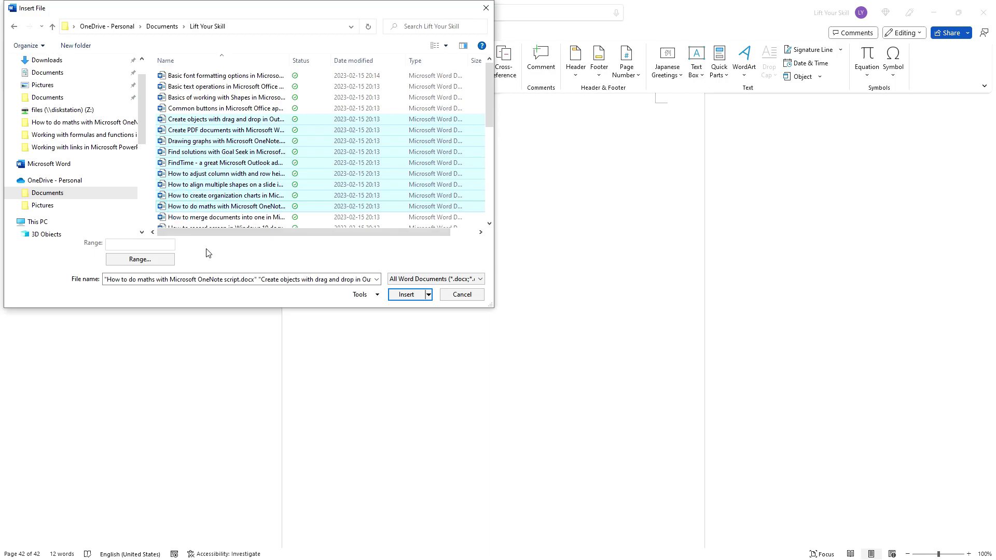
{"action": "left_click", "coordinate": [407, 295]}
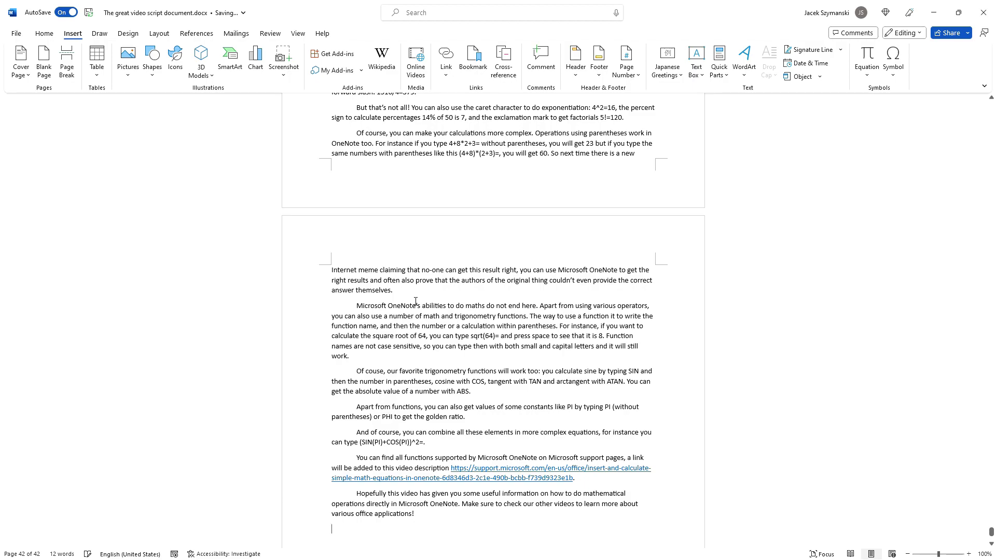
Step: Type '!!!' at the end of the section's closing line and insert a page break after it
{"action": "scroll", "coordinate": [415, 306], "scroll_direction": "up", "scroll_amount": 9}
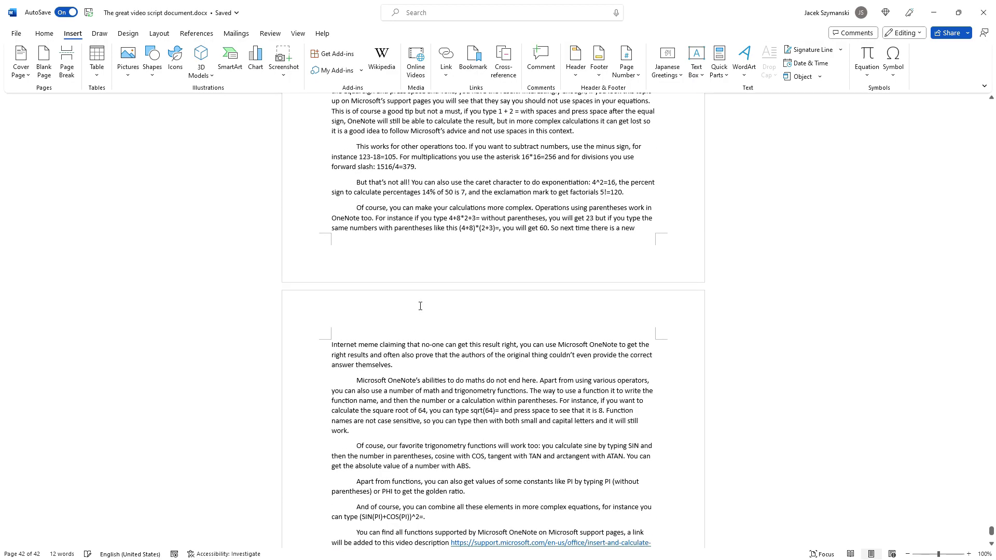
{"action": "scroll", "coordinate": [418, 306], "scroll_direction": "up", "scroll_amount": 4}
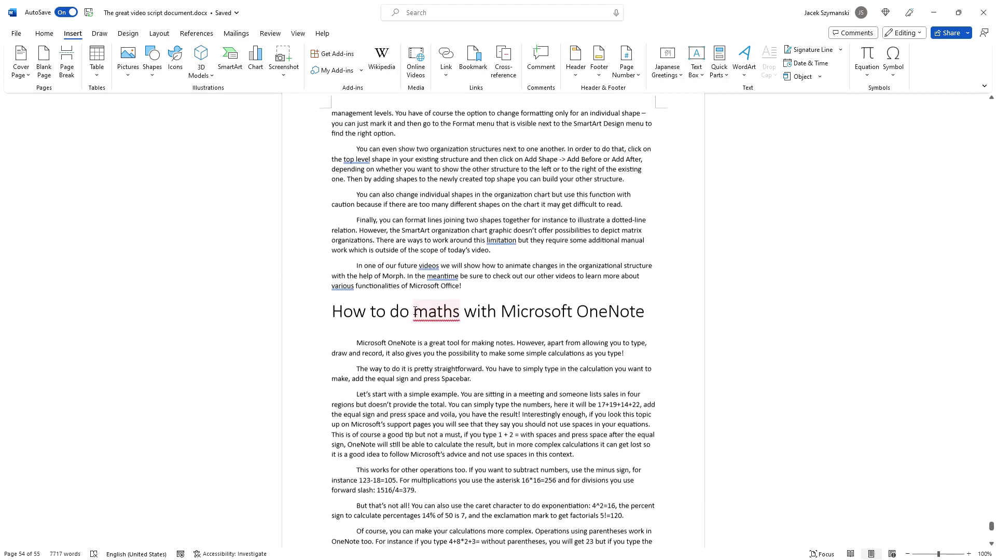
{"action": "scroll", "coordinate": [441, 190], "scroll_direction": "up", "scroll_amount": 14}
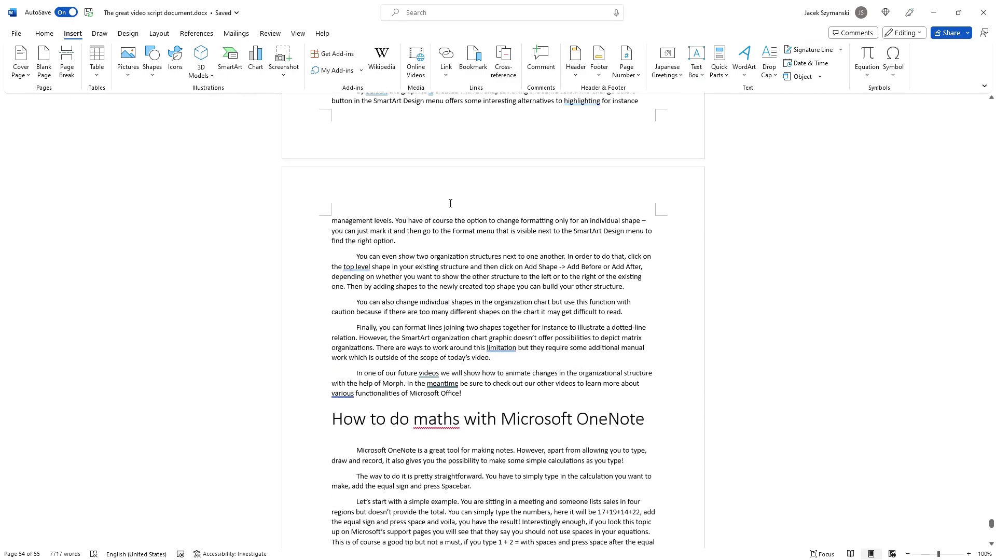
{"action": "scroll", "coordinate": [447, 207], "scroll_direction": "up", "scroll_amount": 9}
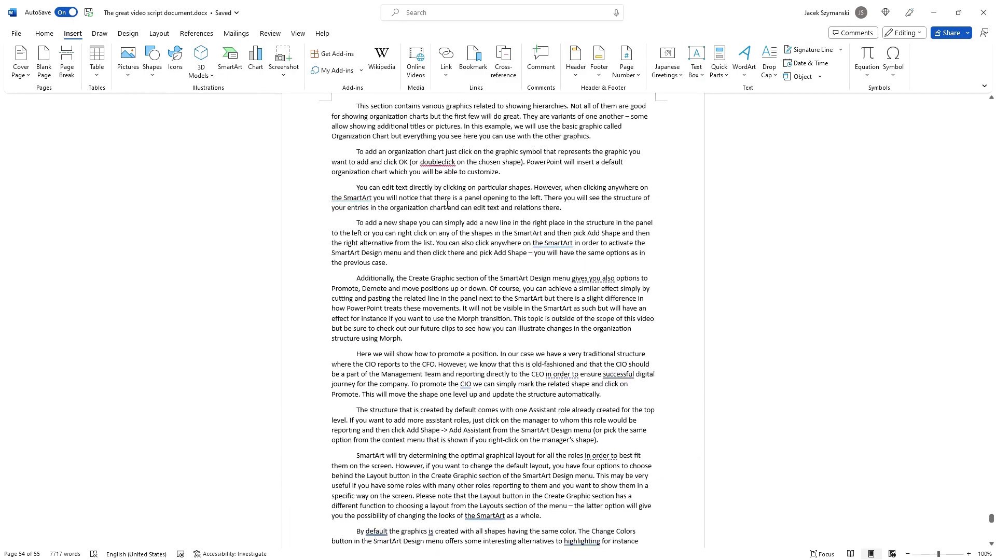
{"action": "scroll", "coordinate": [445, 220], "scroll_direction": "up", "scroll_amount": 6}
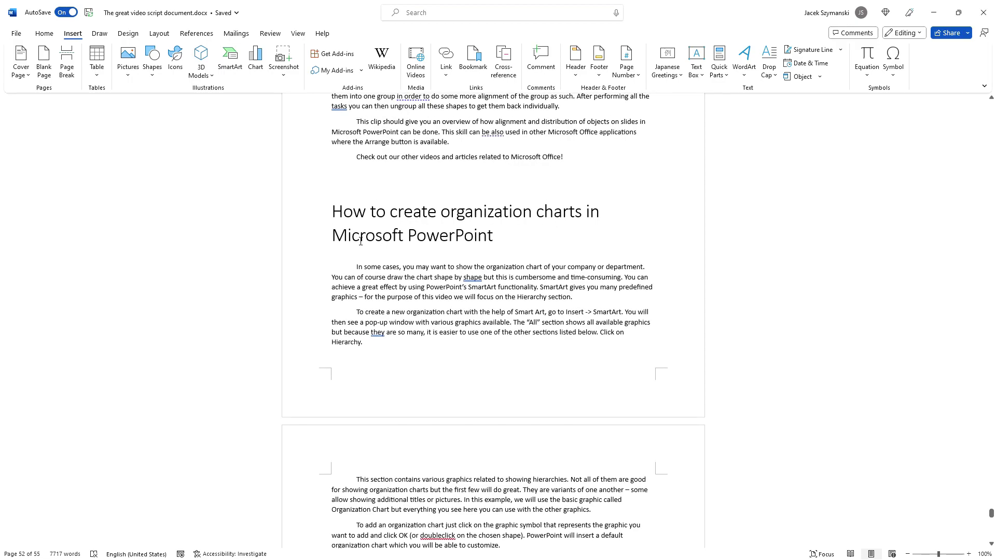
{"action": "left_click_drag", "start_coordinate": [335, 211], "coordinate": [493, 235]}
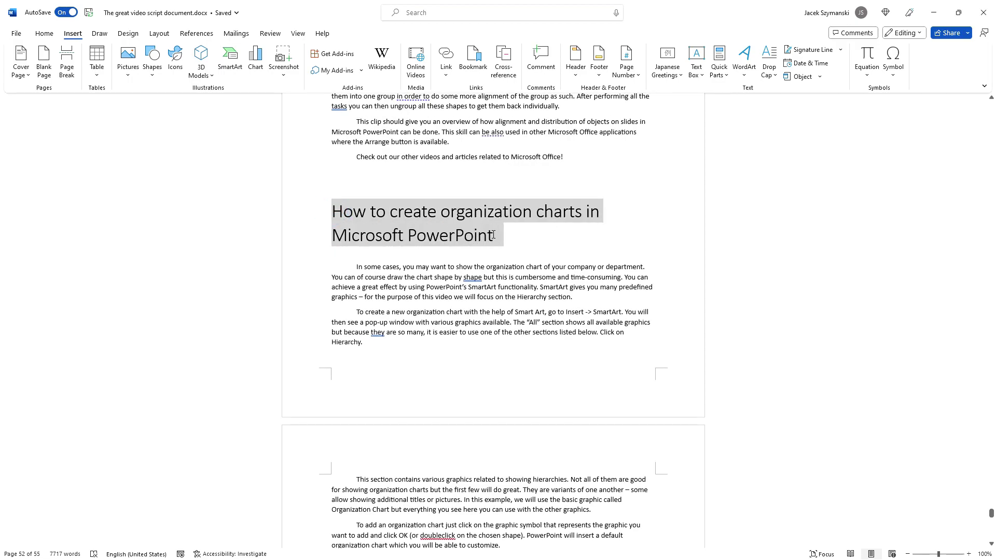
{"action": "left_click", "coordinate": [402, 173]}
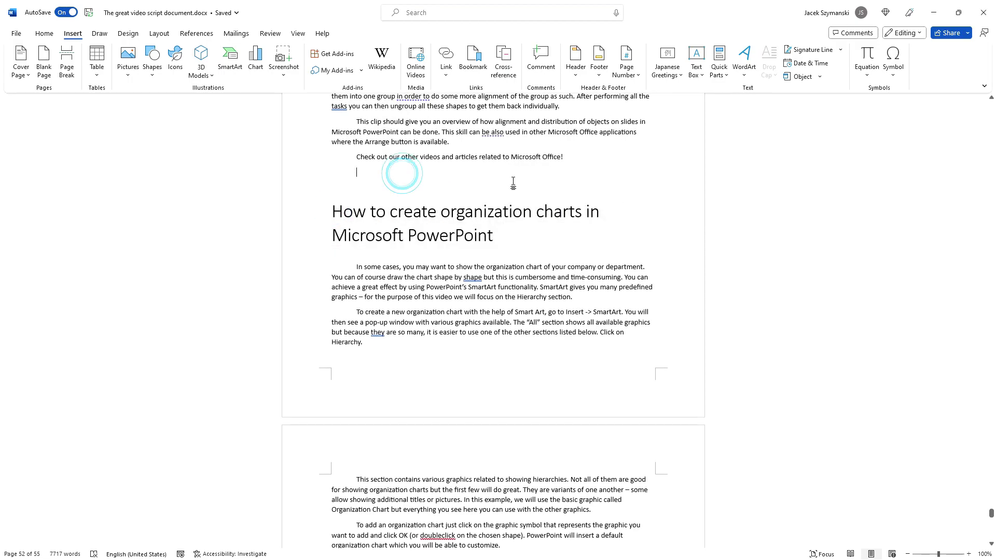
{"action": "left_click", "coordinate": [489, 279]}
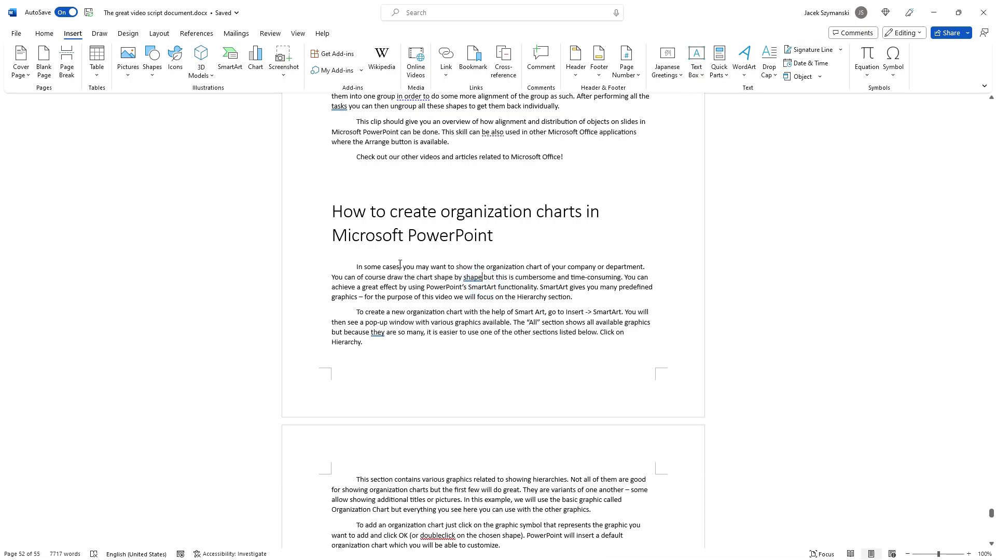
{"action": "left_click", "coordinate": [563, 158]}
{"action": "type", "text": "!!!"}
{"action": "key", "text": "ctrl+Return"}
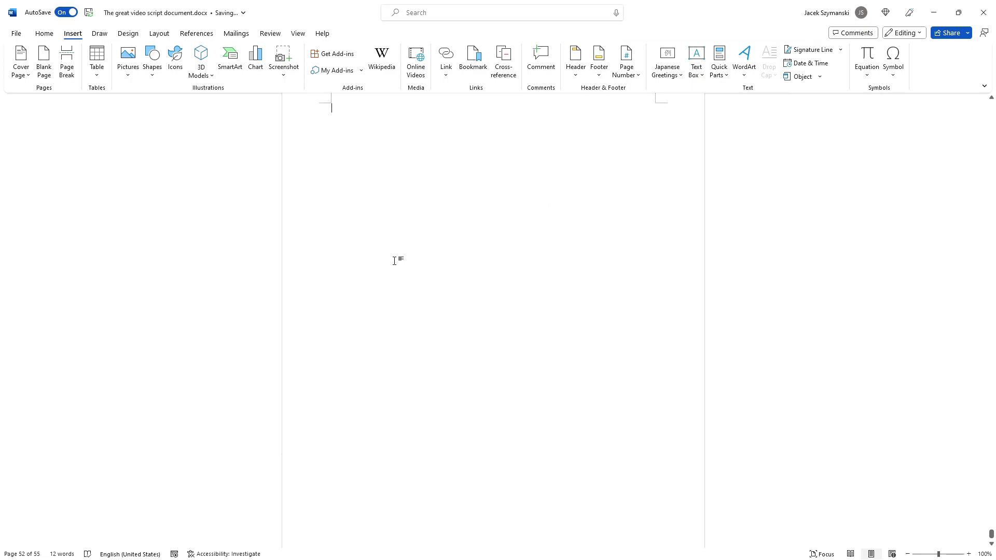
Step: Create a new embedded Microsoft Word Document object from the Object dialog's Create New tab
{"action": "left_click", "coordinate": [820, 78]}
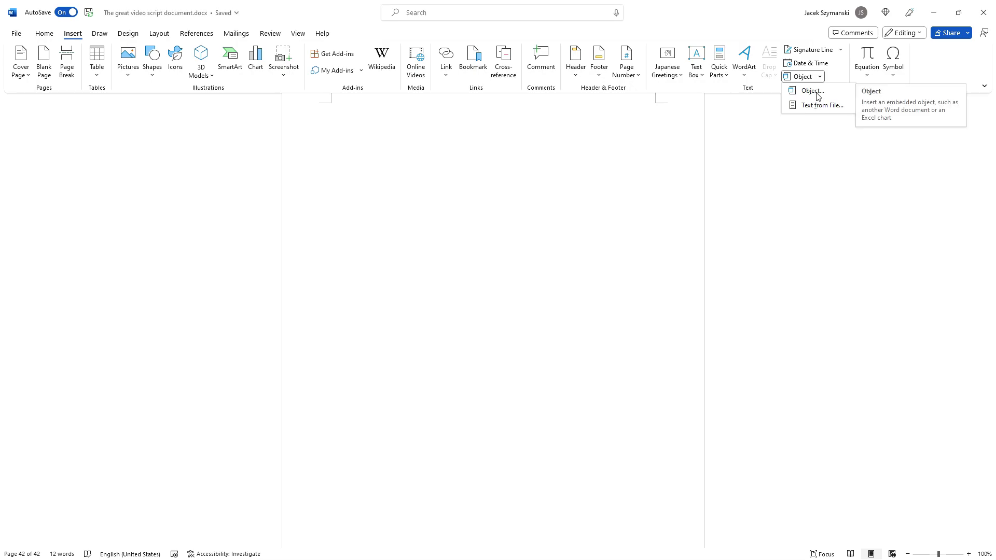
{"action": "left_click", "coordinate": [816, 93]}
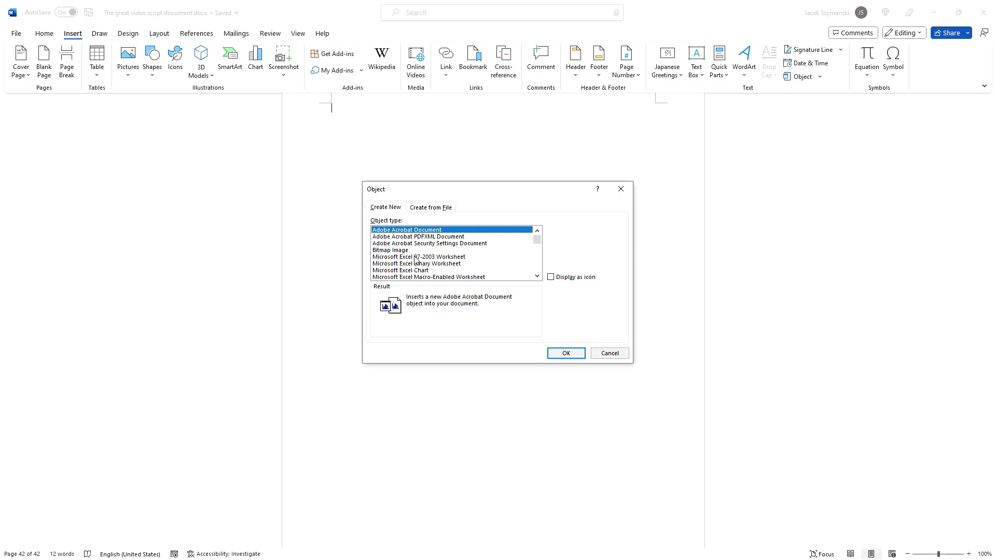
{"action": "scroll", "coordinate": [413, 268], "scroll_direction": "down", "scroll_amount": 3}
{"action": "scroll", "coordinate": [412, 271], "scroll_direction": "down", "scroll_amount": 1}
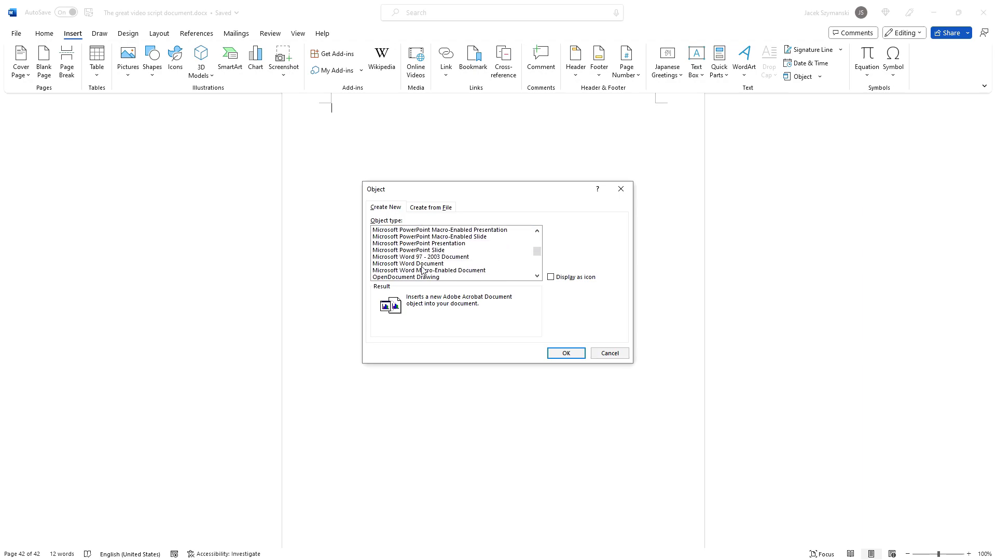
{"action": "left_click", "coordinate": [422, 265]}
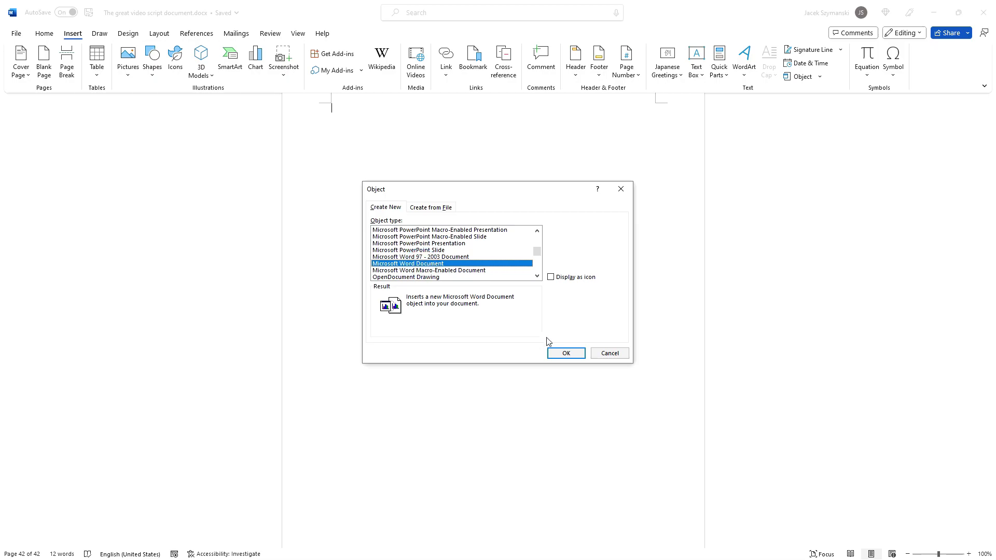
{"action": "left_click", "coordinate": [559, 351]}
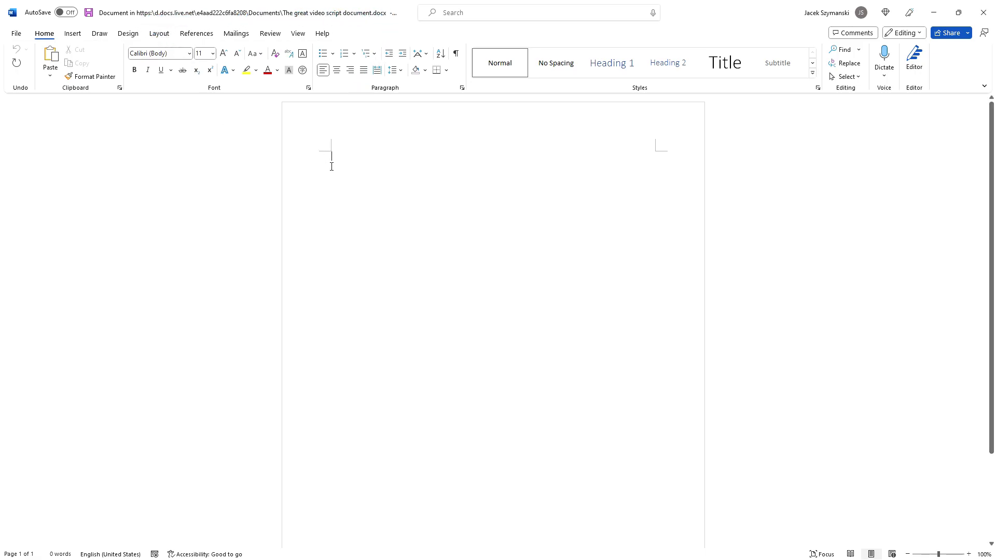
Step: Type 'This is my new document' in the embedded document and close its window
{"action": "type", "text": "This is my new document"}
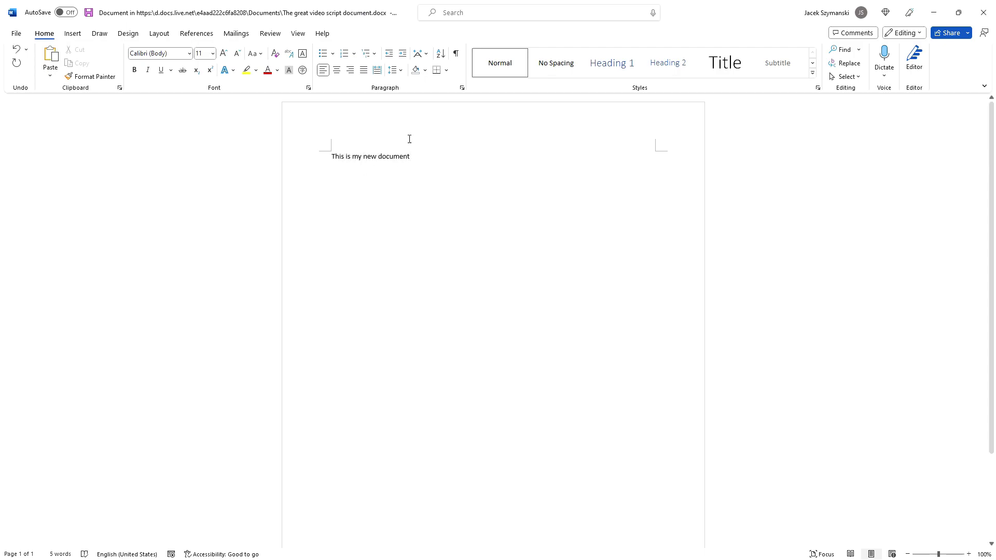
{"action": "left_click", "coordinate": [982, 13]}
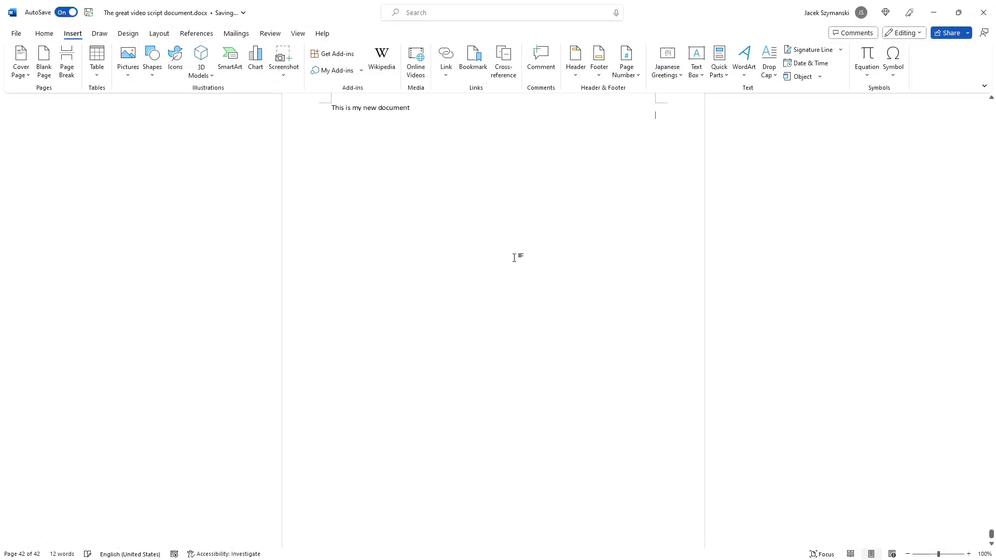
Step: Open the embedded document for editing, close it, and add a new blank page
{"action": "left_click", "coordinate": [397, 240]}
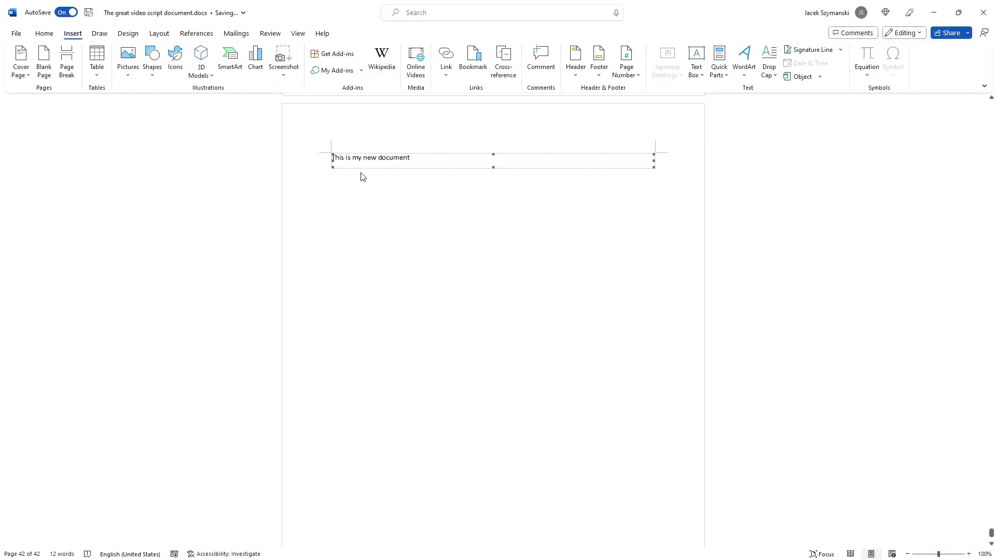
{"action": "left_click", "coordinate": [397, 159]}
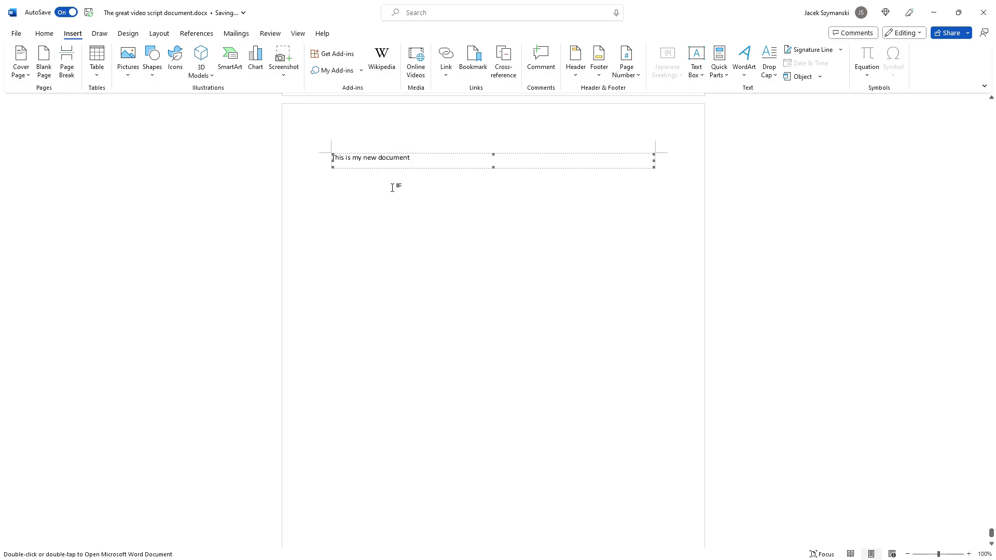
{"action": "double_click", "coordinate": [363, 158]}
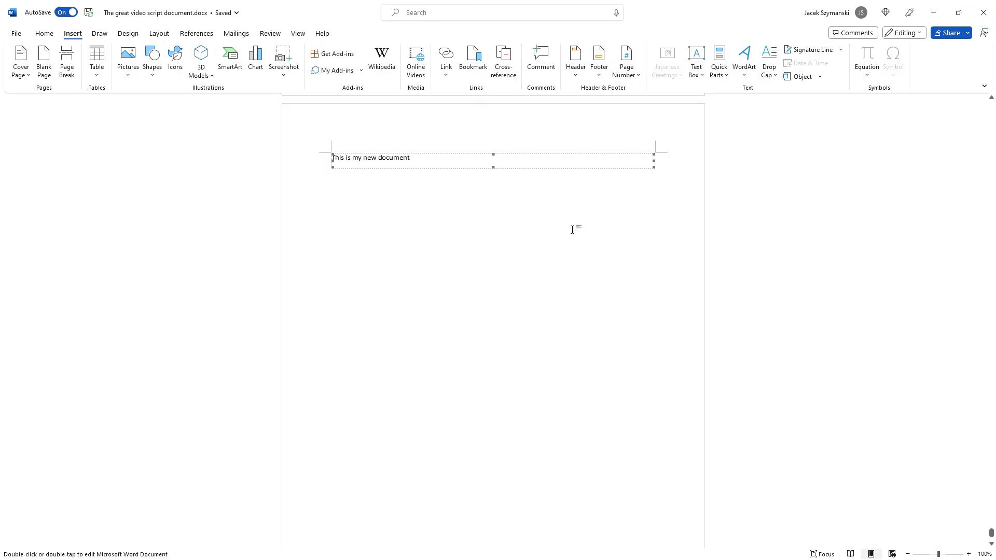
{"action": "key", "text": "ctrl+Return"}
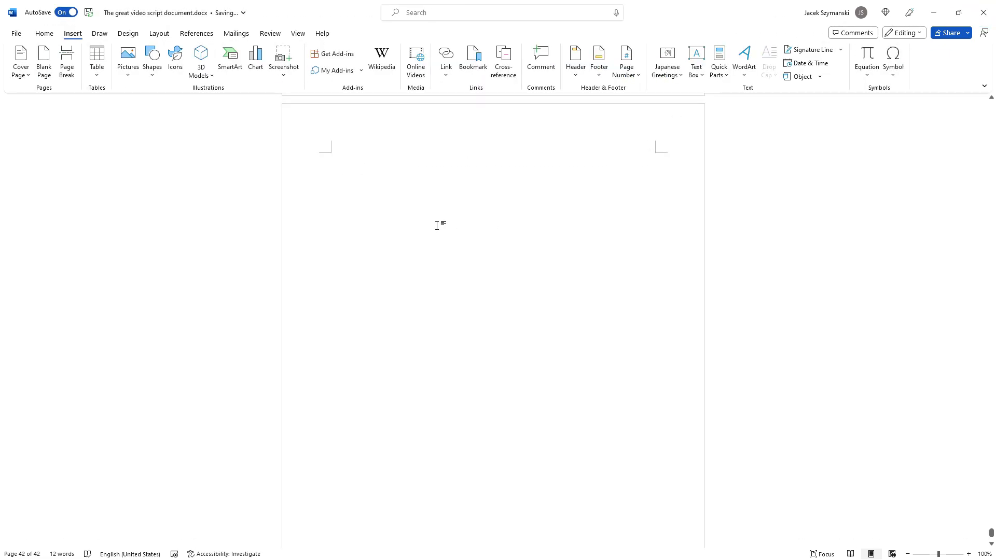
Step: Embed the Basic font formatting options in Microsoft Word script from file on the new page
{"action": "left_click", "coordinate": [818, 77]}
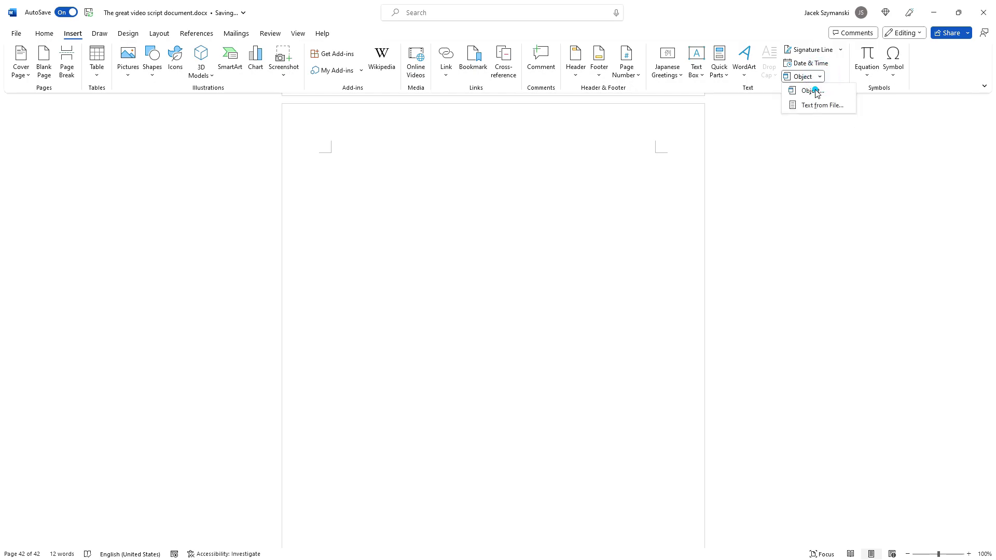
{"action": "left_click", "coordinate": [813, 91]}
{"action": "left_click", "coordinate": [431, 208]}
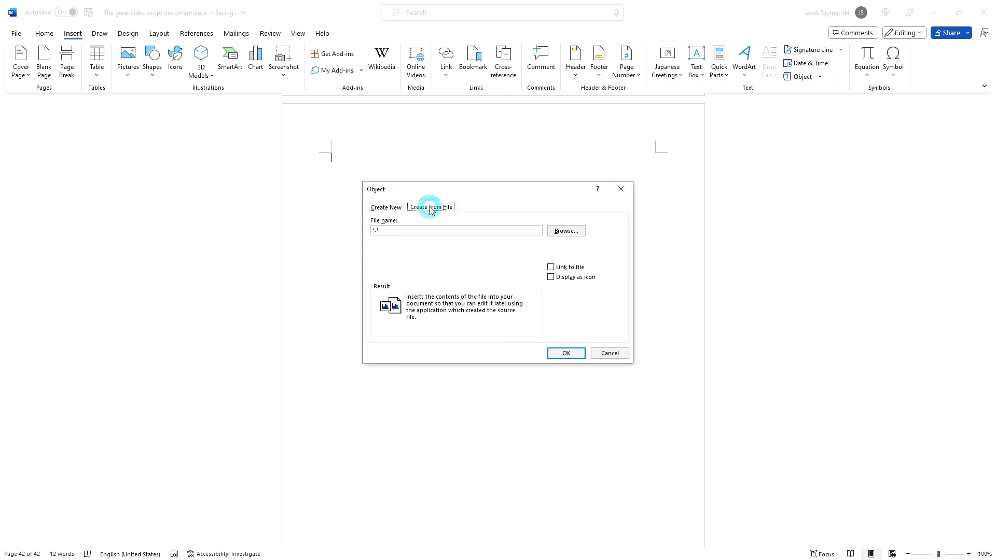
{"action": "left_click", "coordinate": [414, 233]}
{"action": "left_click", "coordinate": [562, 234]}
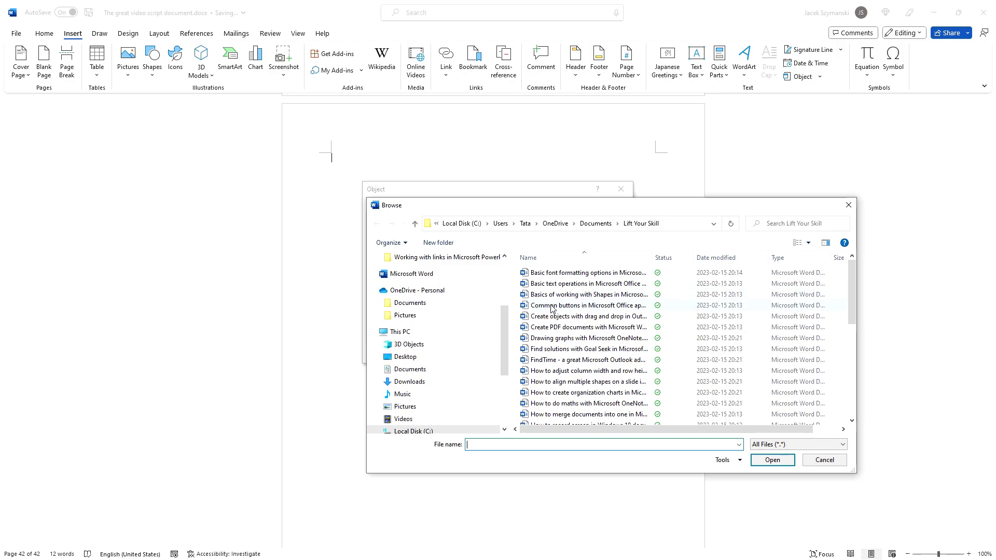
{"action": "left_click", "coordinate": [551, 275]}
{"action": "left_click", "coordinate": [757, 461]}
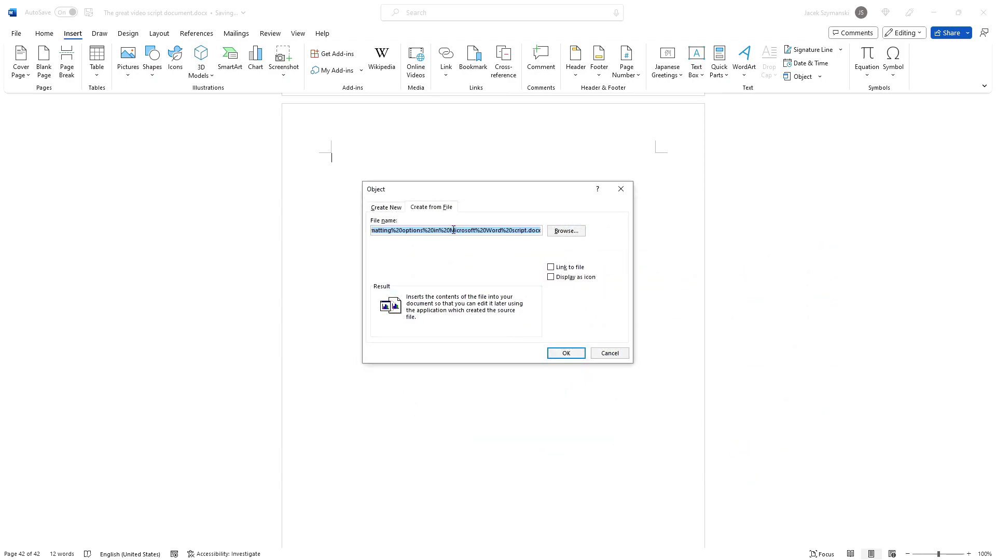
{"action": "left_click", "coordinate": [577, 353]}
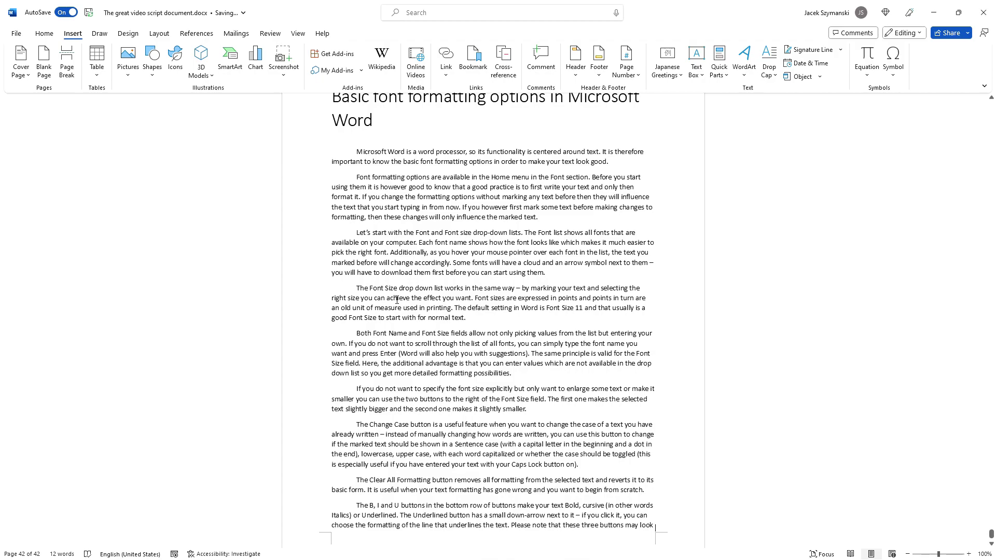
Step: Delete 'Microsoft' from the embedded script's title and close its editing window
{"action": "scroll", "coordinate": [397, 300], "scroll_direction": "up", "scroll_amount": 1}
{"action": "left_click", "coordinate": [389, 296]}
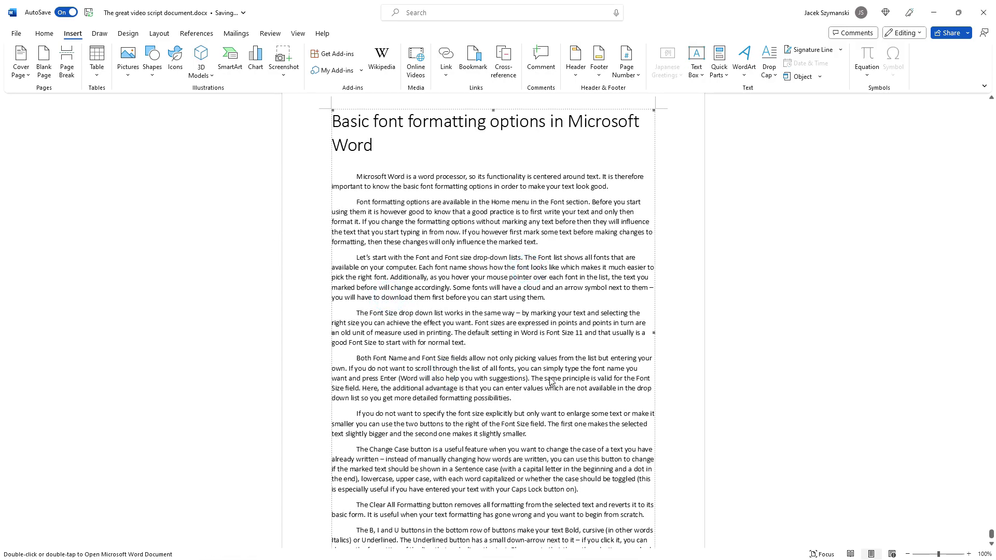
{"action": "double_click", "coordinate": [429, 222]}
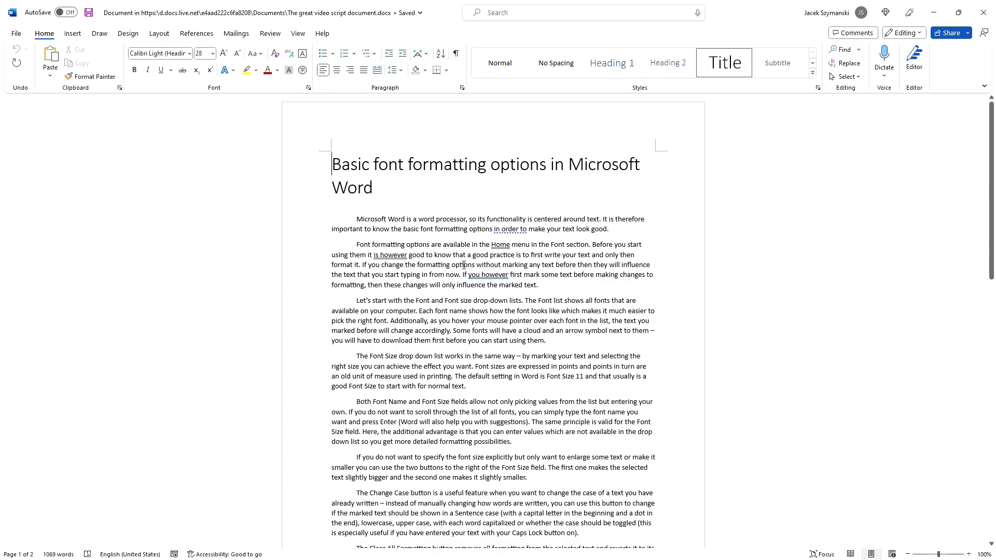
{"action": "left_click", "coordinate": [396, 301]}
{"action": "left_click", "coordinate": [568, 164]}
{"action": "key", "text": "ctrl+shift+Right"}
{"action": "key", "text": "Delete"}
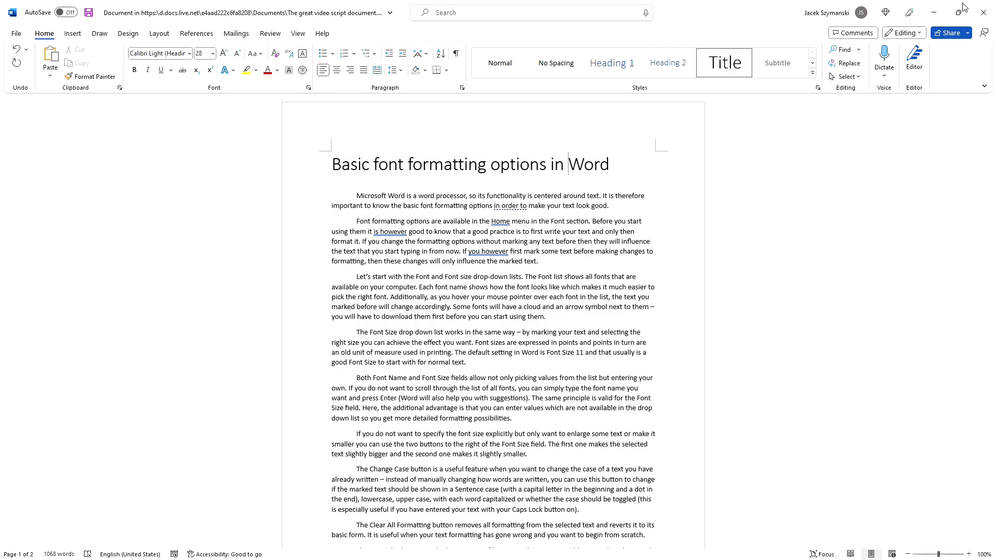
{"action": "left_click", "coordinate": [983, 12]}
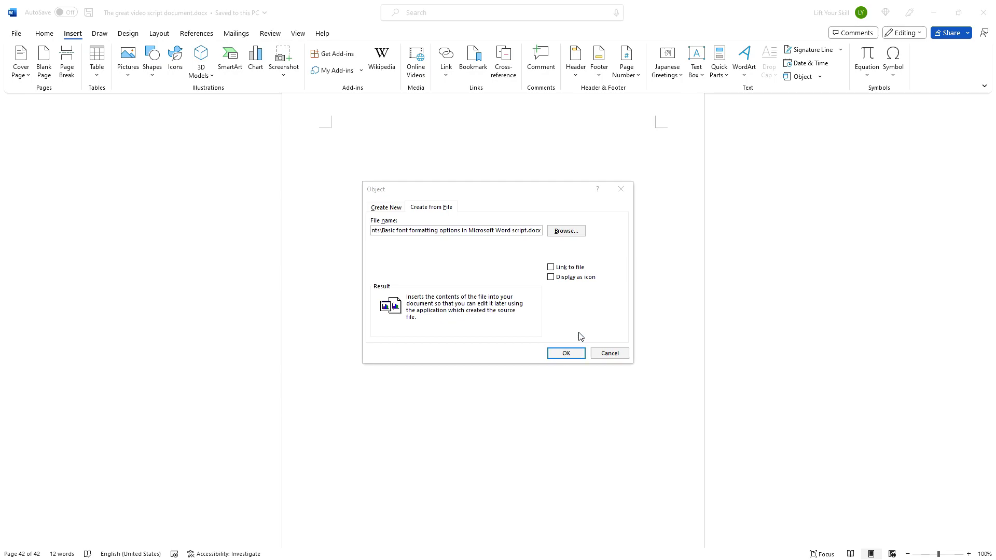
Step: Tick Link to file and insert the Basic font formatting script as a linked object
{"action": "left_click", "coordinate": [550, 268]}
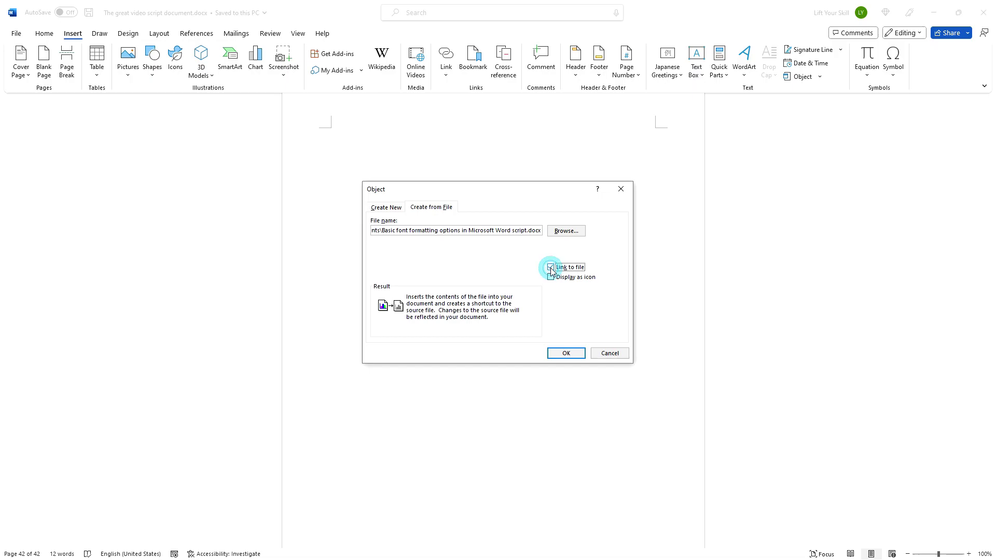
{"action": "left_click", "coordinate": [559, 358]}
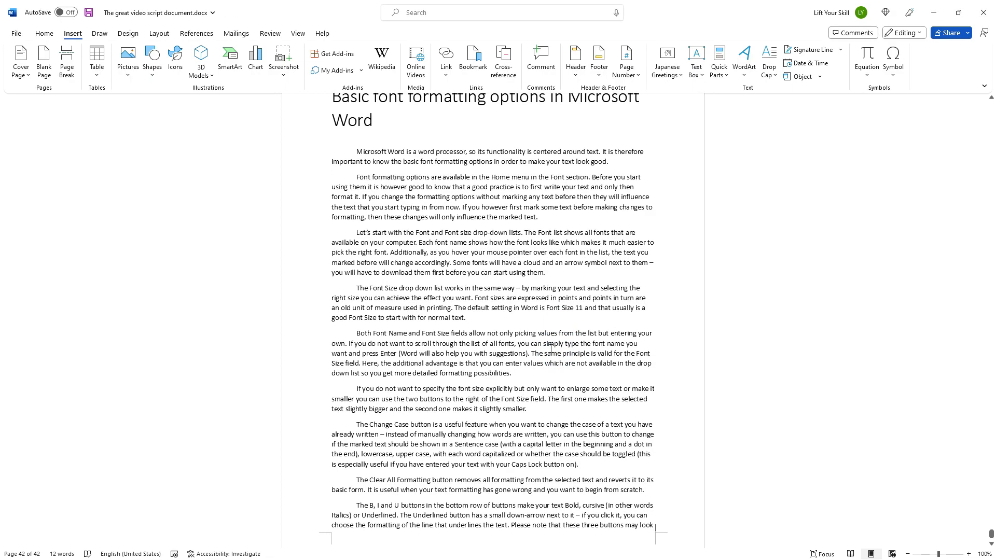
Step: Open the linked source script, remove 'Microsoft' from its title, and close the window
{"action": "left_click", "coordinate": [405, 264]}
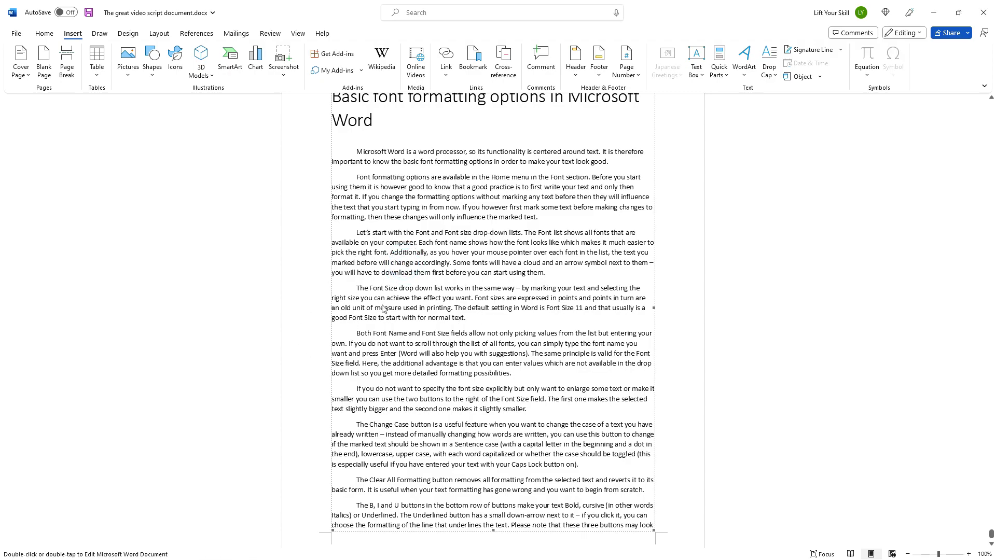
{"action": "double_click", "coordinate": [411, 255]}
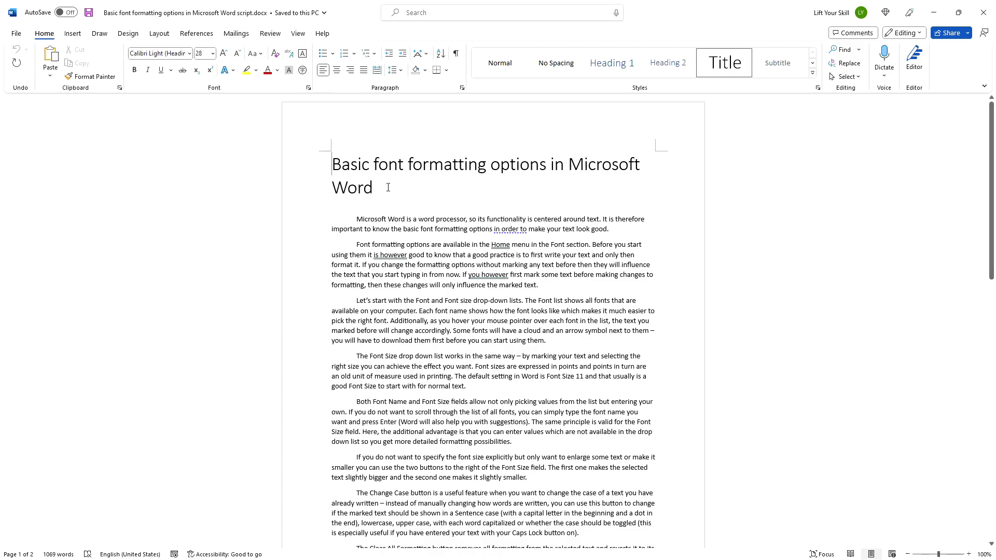
{"action": "left_click", "coordinate": [567, 164]}
{"action": "key", "text": "ctrl+shift+Right"}
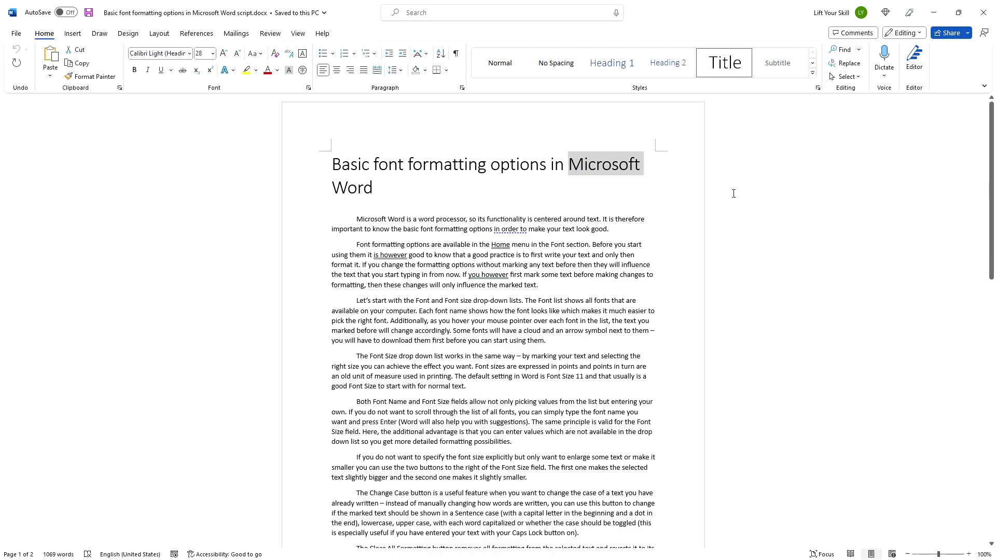
{"action": "key", "text": "Delete"}
{"action": "key", "text": "ctrl+z"}
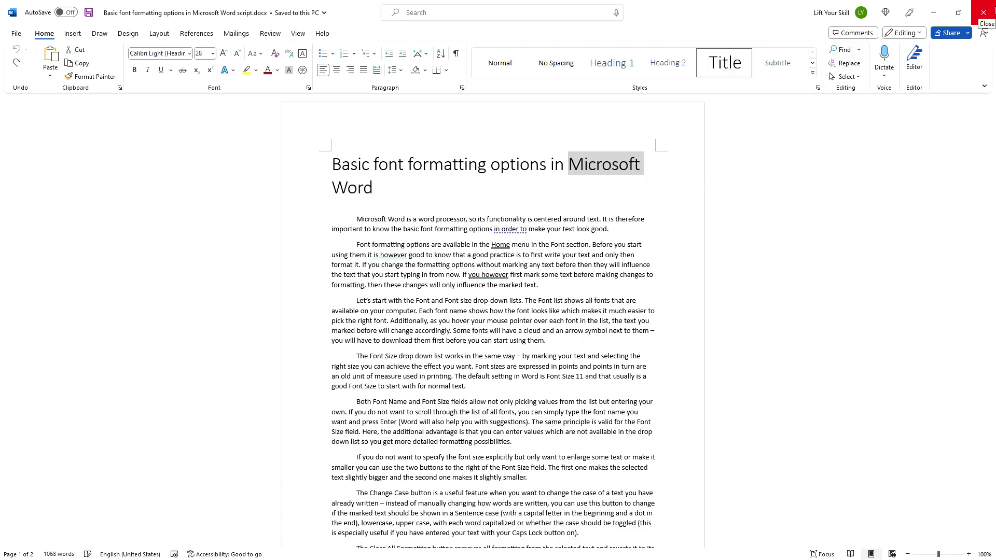
{"action": "key", "text": "ctrl+y"}
{"action": "left_click", "coordinate": [993, 10]}
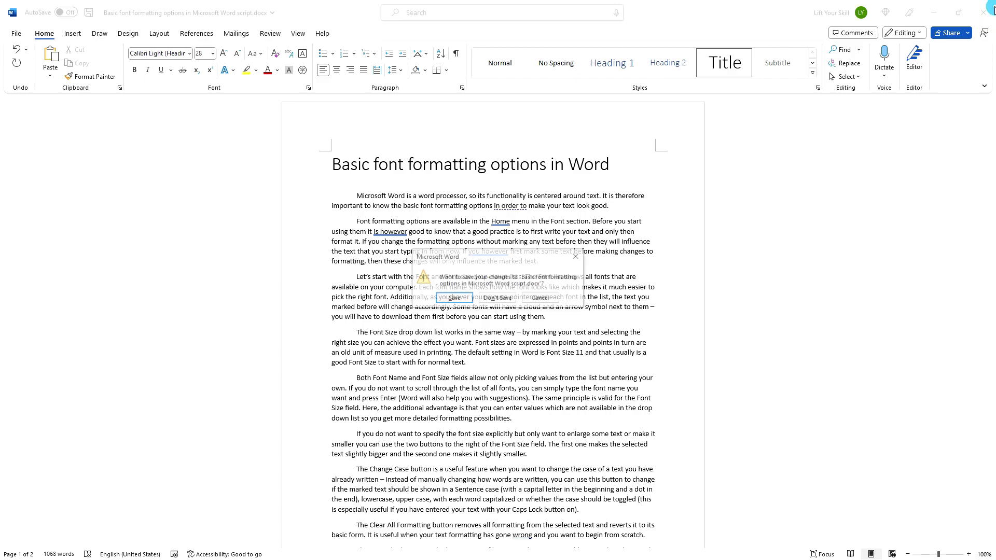
Step: Save the source script and update the linked copy to show 'Basic font formatting options in Word'
{"action": "left_click", "coordinate": [458, 300]}
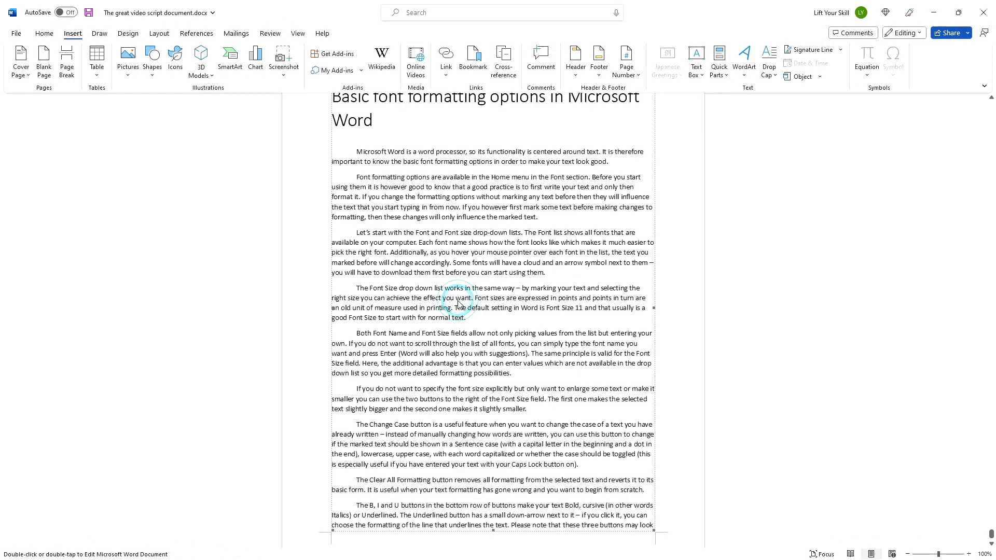
{"action": "right_click", "coordinate": [352, 252]}
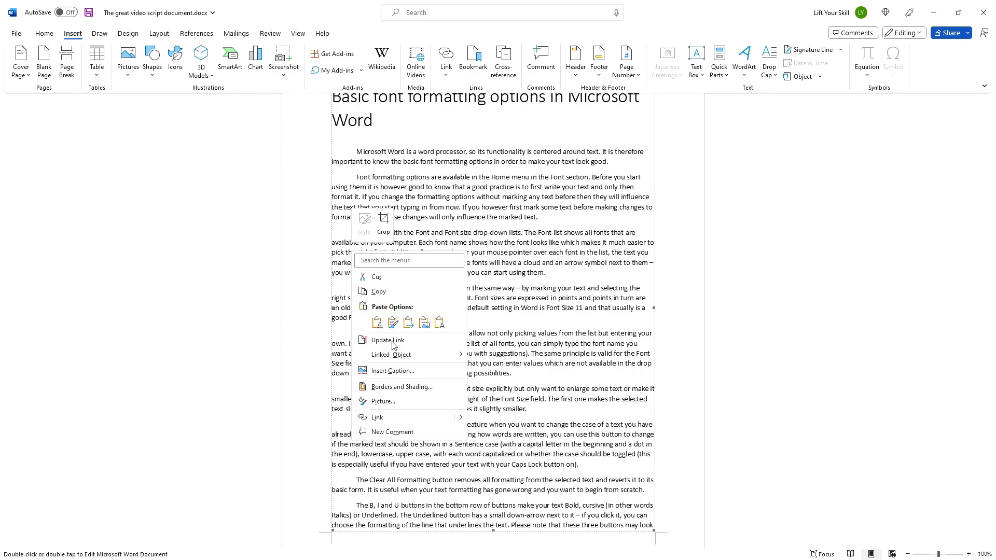
{"action": "left_click", "coordinate": [393, 341]}
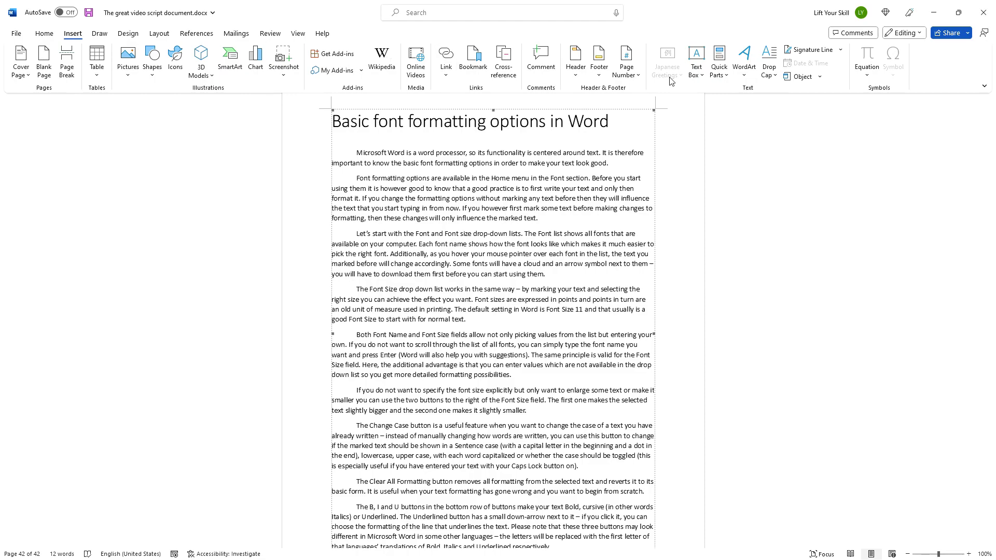
{"action": "left_click", "coordinate": [819, 77]}
Step: Insert 'Basic font formatting options in Microsoft Word script.docx' from file as a linked icon
{"action": "left_click", "coordinate": [811, 91]}
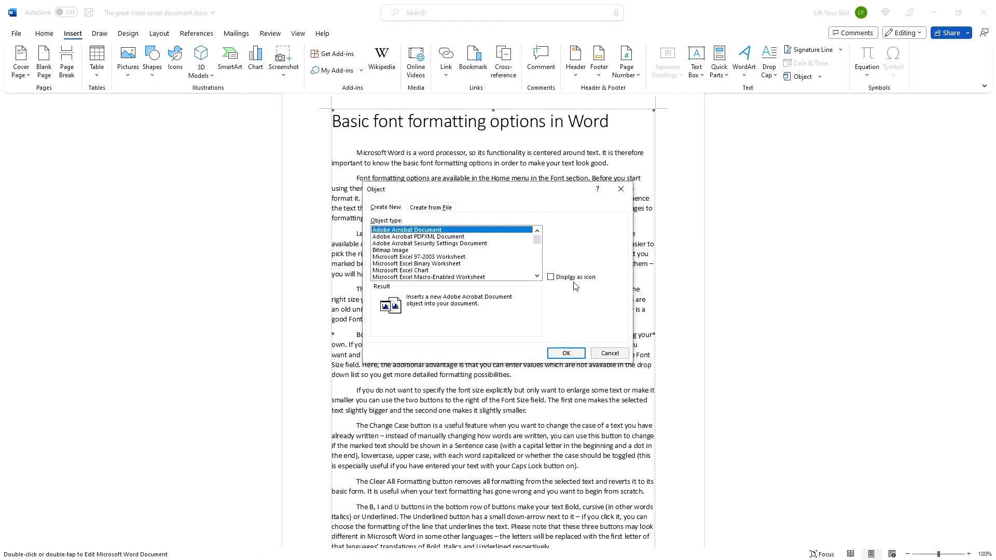
{"action": "left_click", "coordinate": [431, 207]}
{"action": "left_click", "coordinate": [562, 267]}
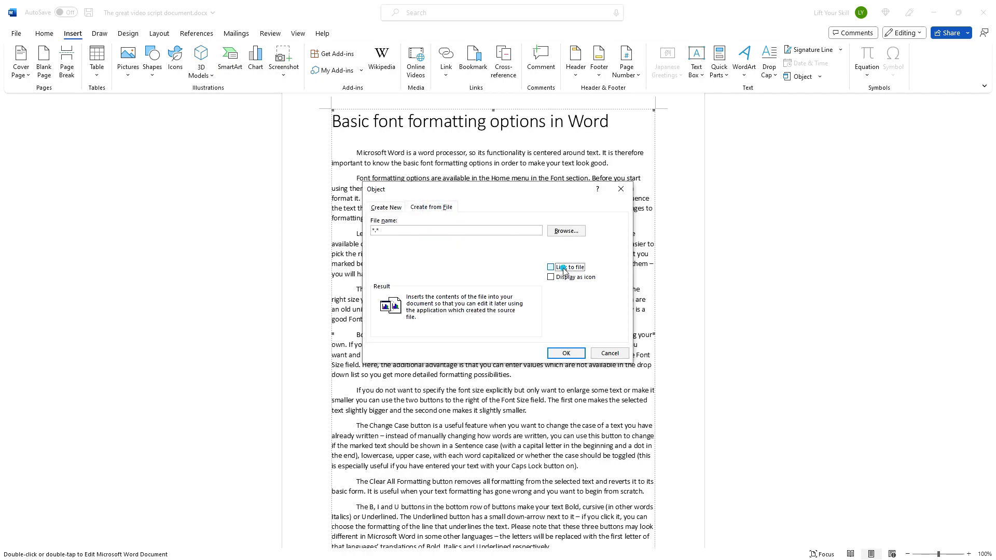
{"action": "left_click", "coordinate": [563, 233]}
{"action": "type", "text": "bas"}
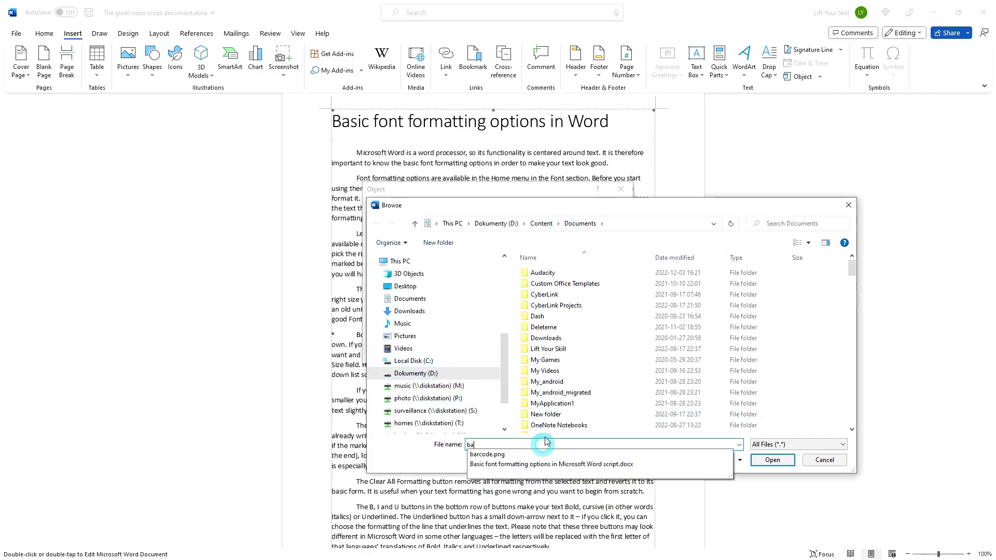
{"action": "left_click", "coordinate": [539, 454]}
{"action": "left_click", "coordinate": [762, 459]}
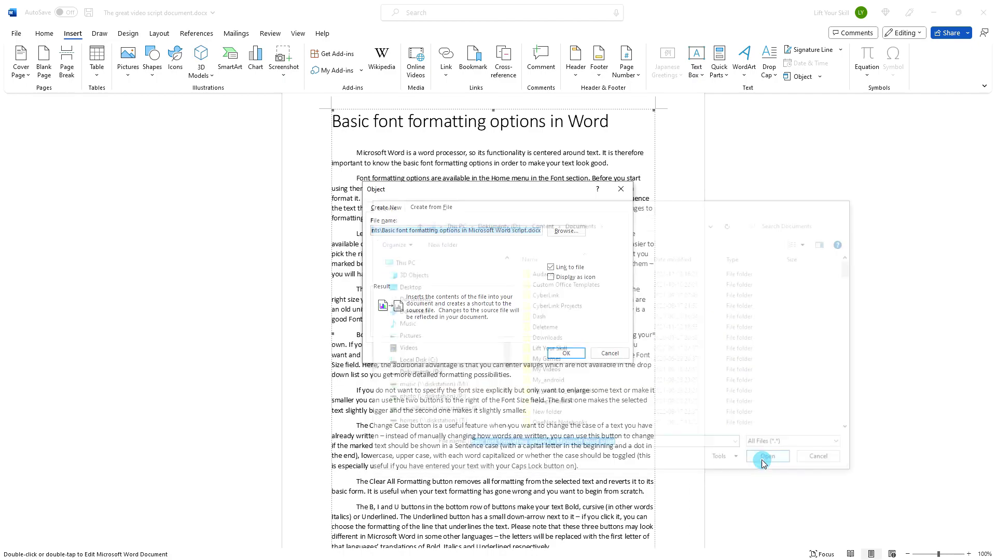
{"action": "left_click", "coordinate": [573, 278]}
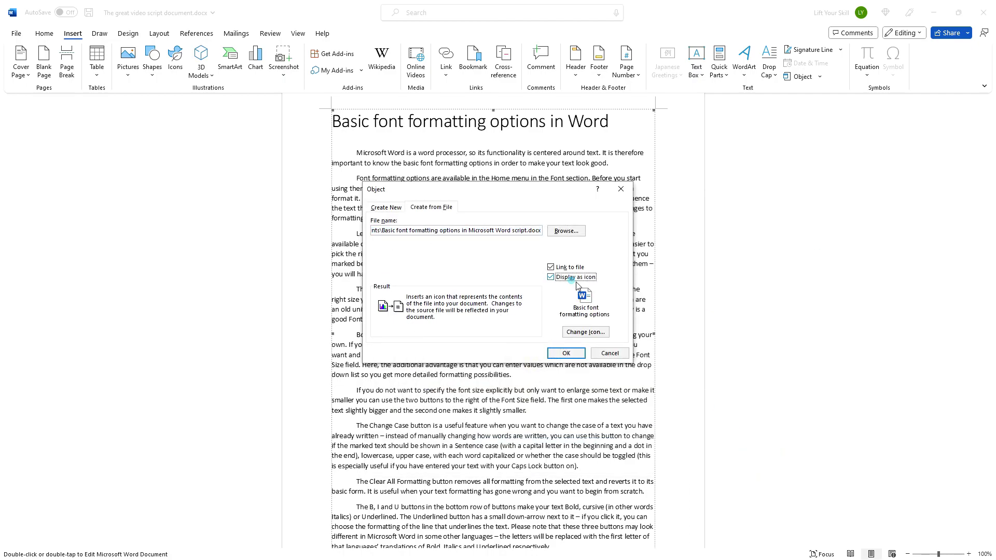
{"action": "left_click", "coordinate": [566, 353]}
{"action": "scroll", "coordinate": [464, 410], "scroll_direction": "down", "scroll_amount": 3}
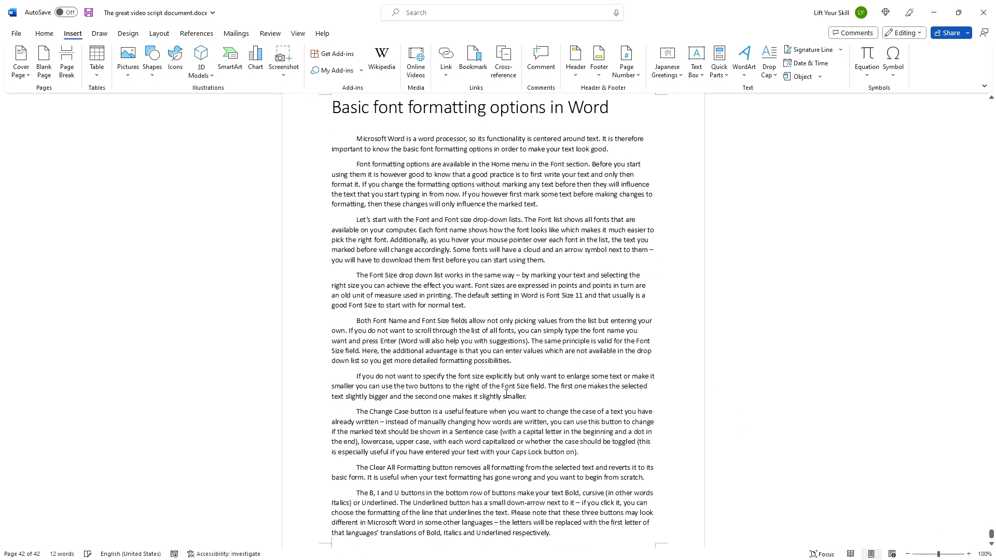
{"action": "scroll", "coordinate": [463, 411], "scroll_direction": "up", "scroll_amount": 13}
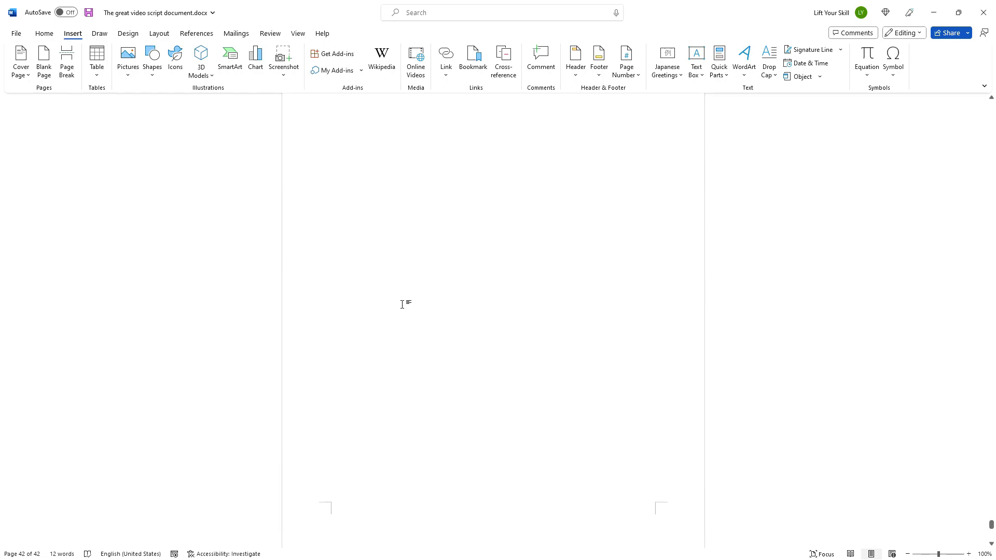
{"action": "left_click", "coordinate": [363, 201]}
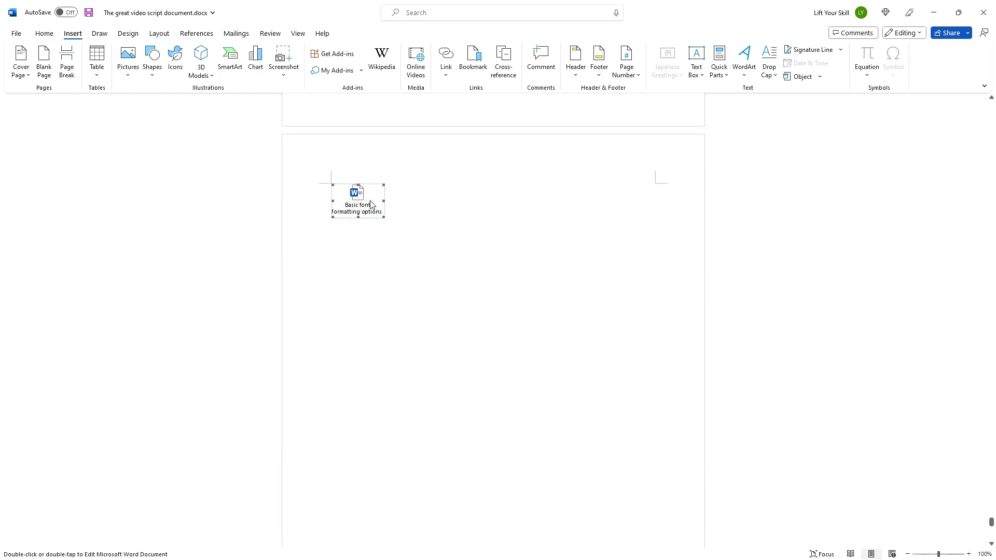
{"action": "double_click", "coordinate": [350, 203]}
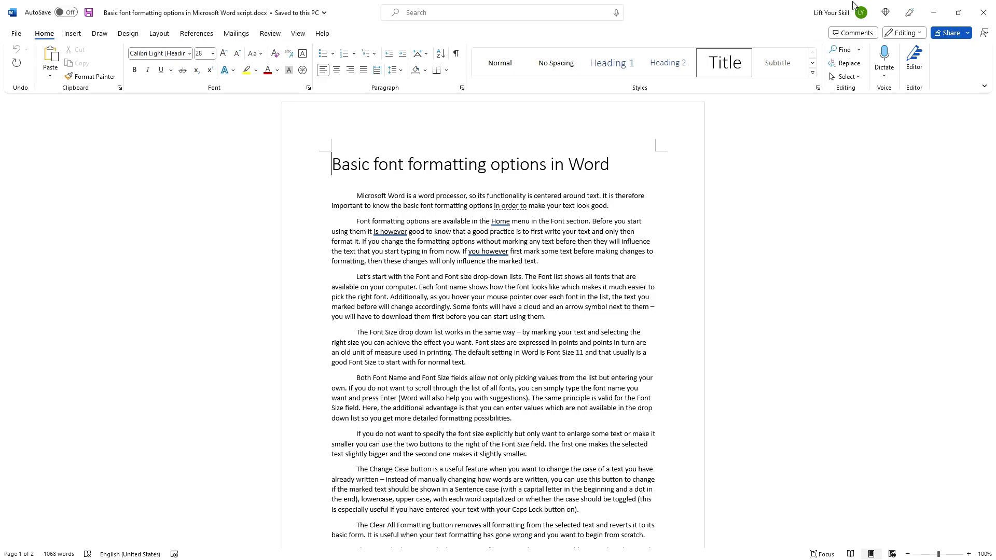
{"action": "left_click", "coordinate": [973, 15]}
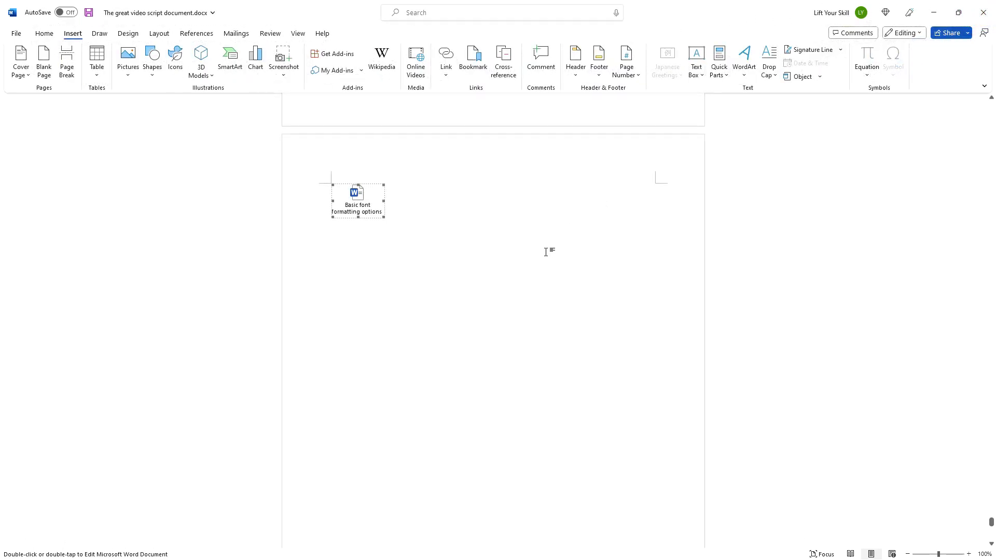